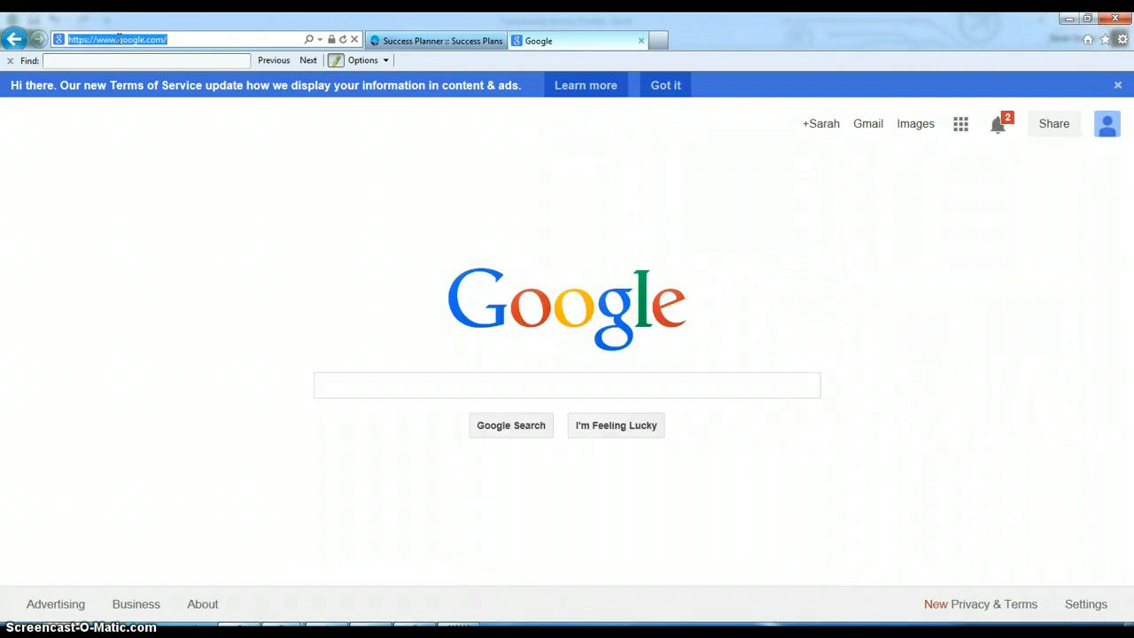
# - Load connections.naviance.com/braysoaks in Internet Explorer
pyautogui.write('connectio')
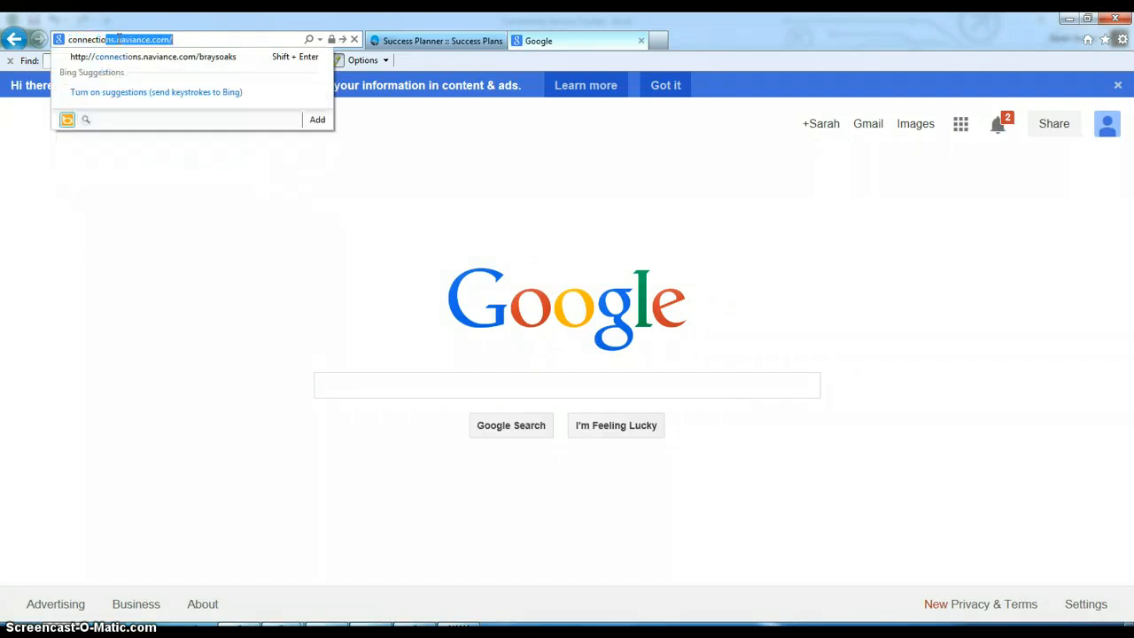
pyautogui.write('ns.naviance.com')
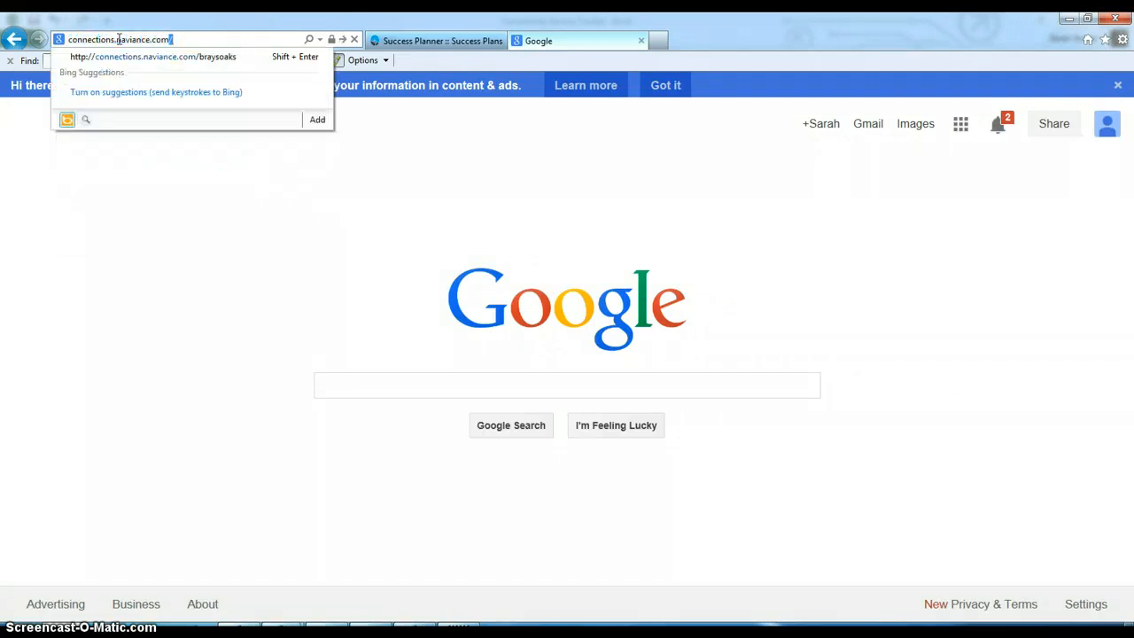
pyautogui.write('/braysoaks')
pyautogui.press('Return')
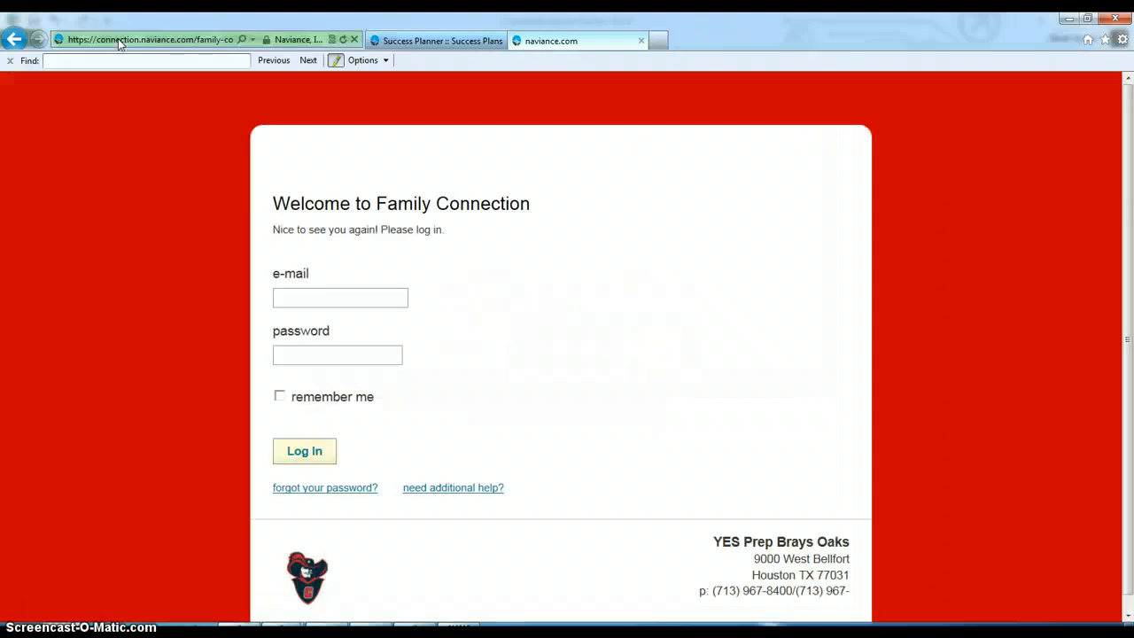
# - Log in to Family Connection with the student's e-mail address and password
pyautogui.click(297, 298)
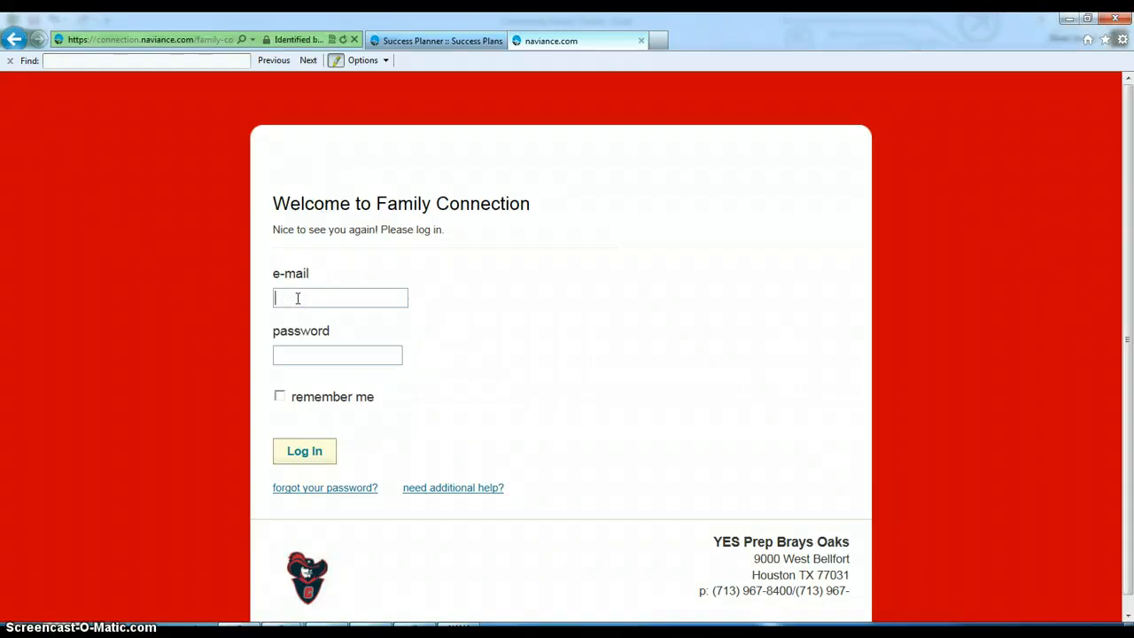
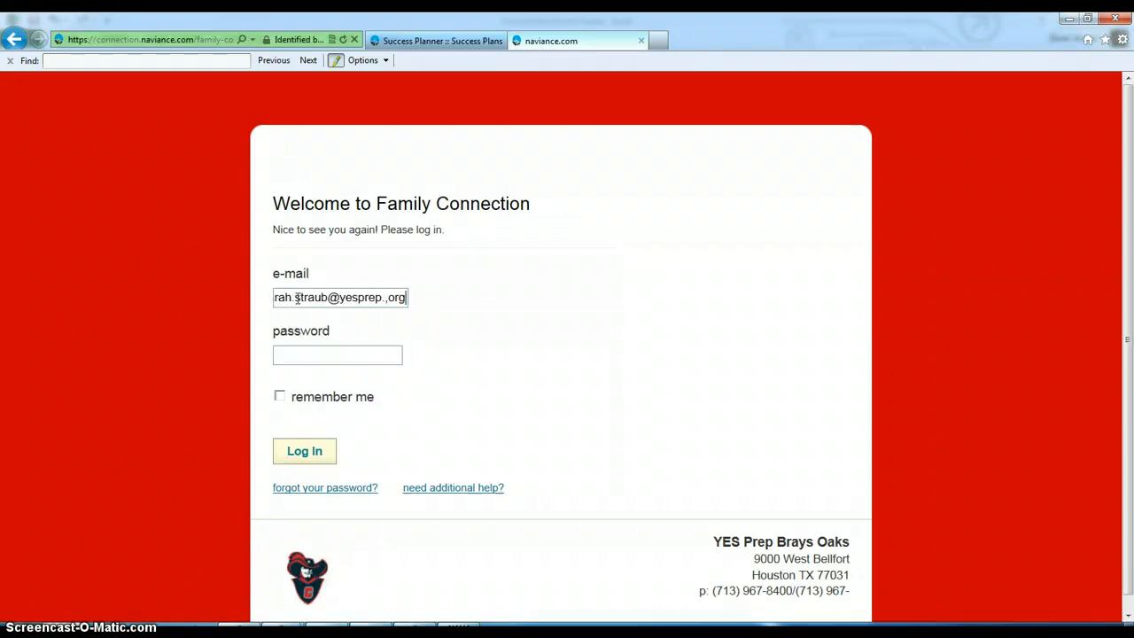
pyautogui.press('Tab')
pyautogui.write('***********')
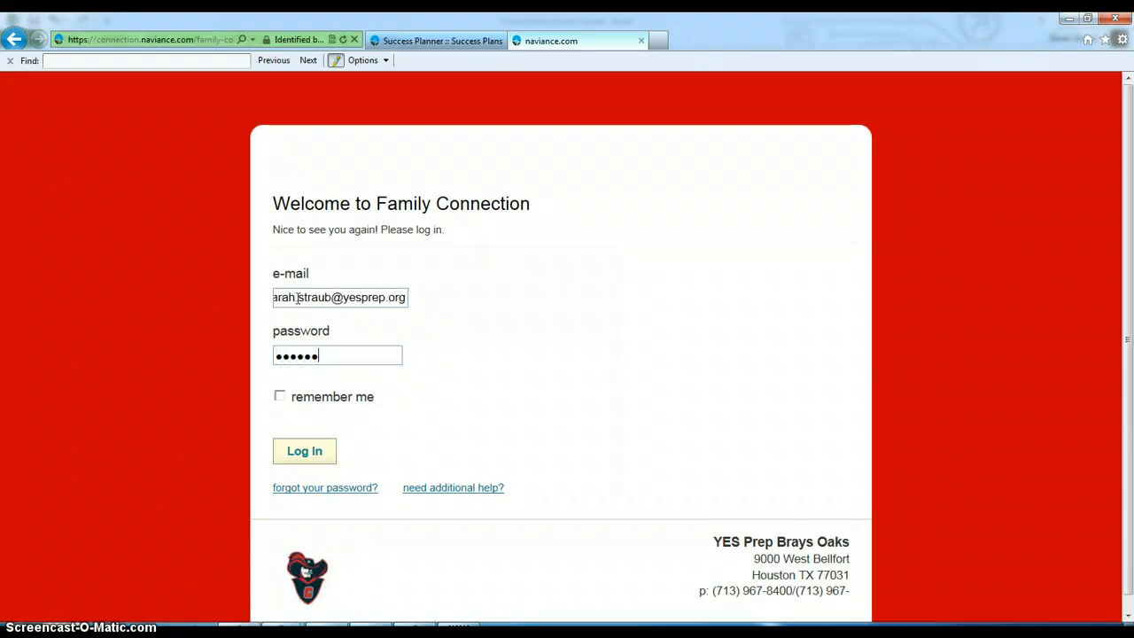
pyautogui.press('Return')
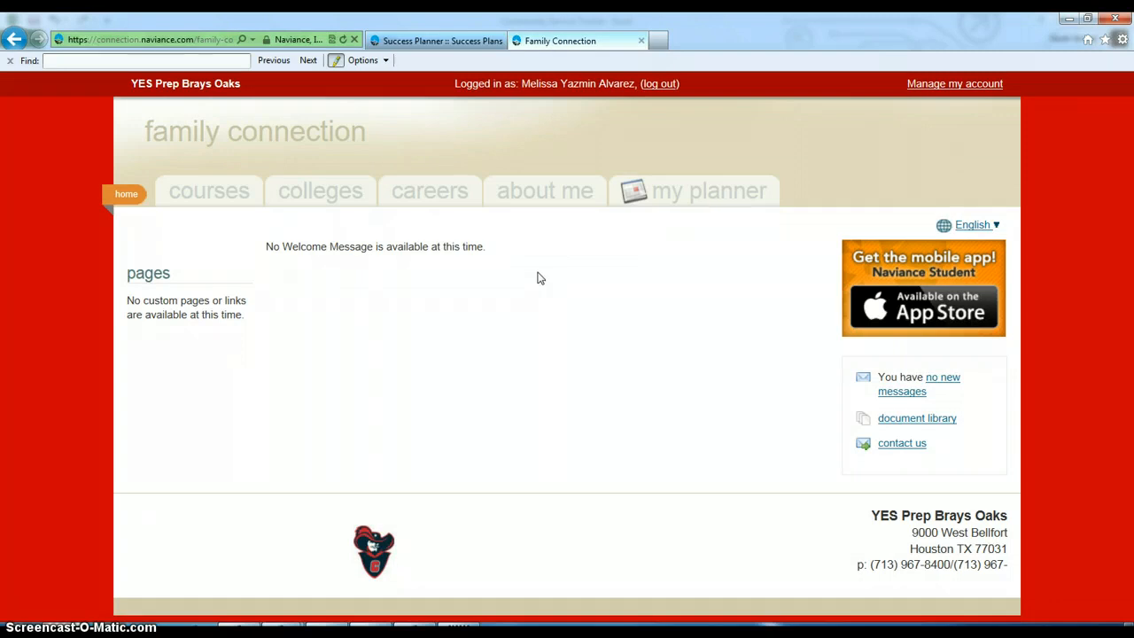
# - Go to About Me > Resume and start a new Education entry
pyautogui.click(535, 202)
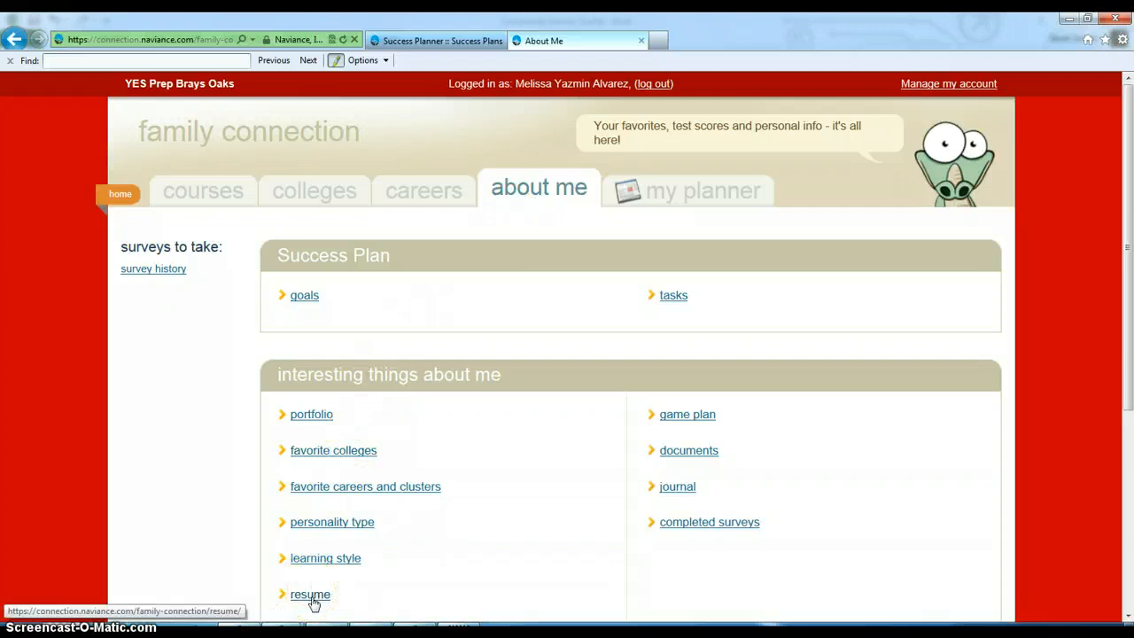
pyautogui.click(312, 601)
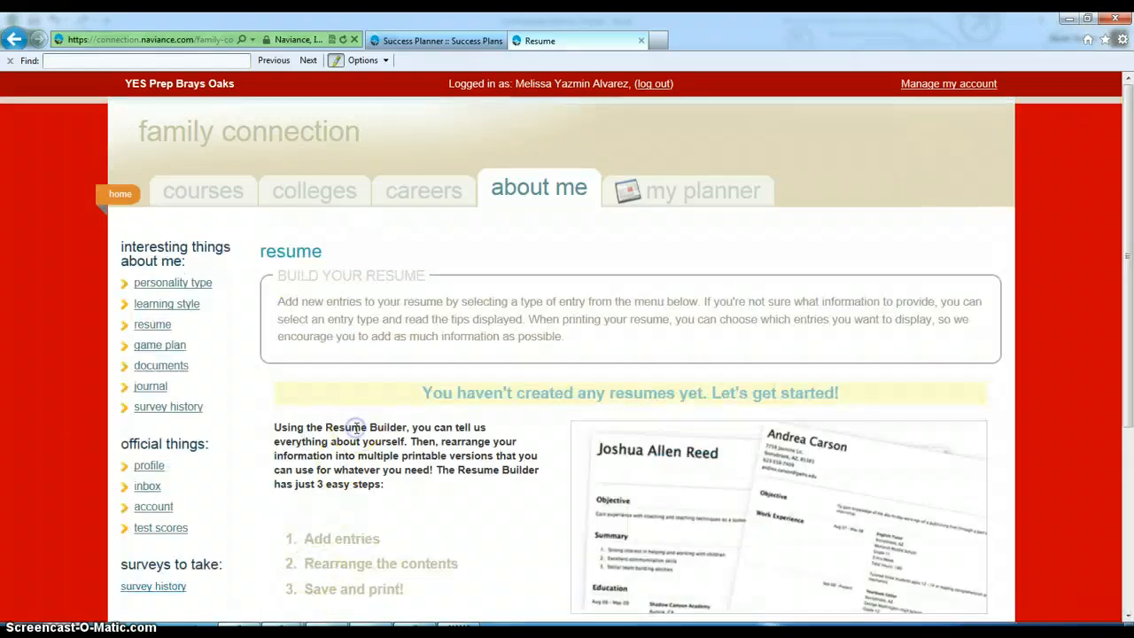
pyautogui.scroll(-3, 356, 427)
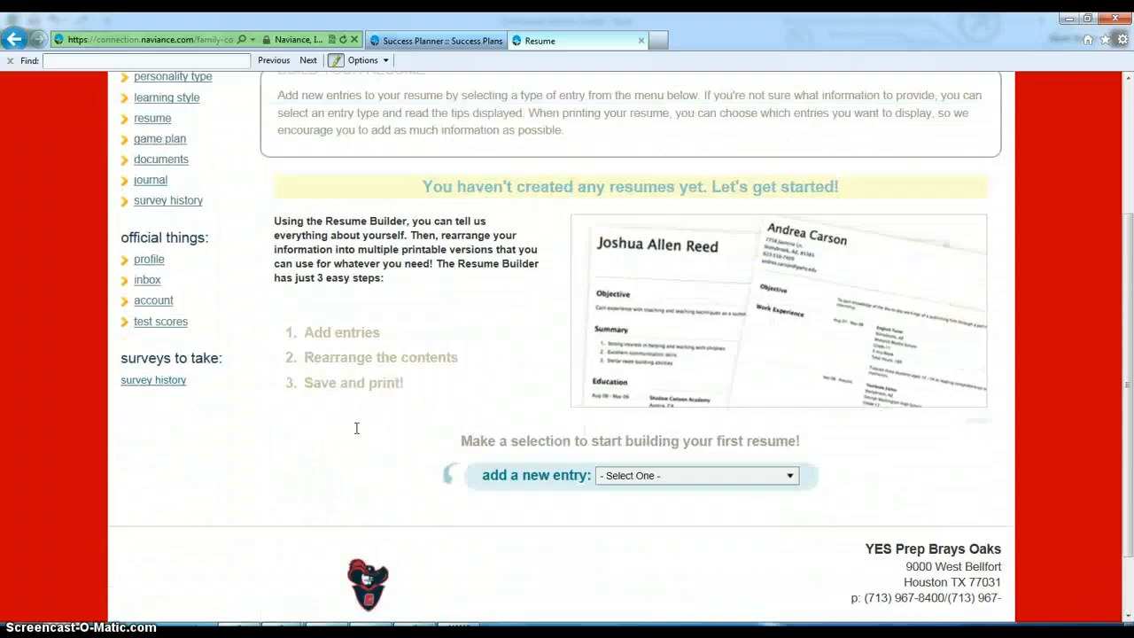
pyautogui.click(789, 479)
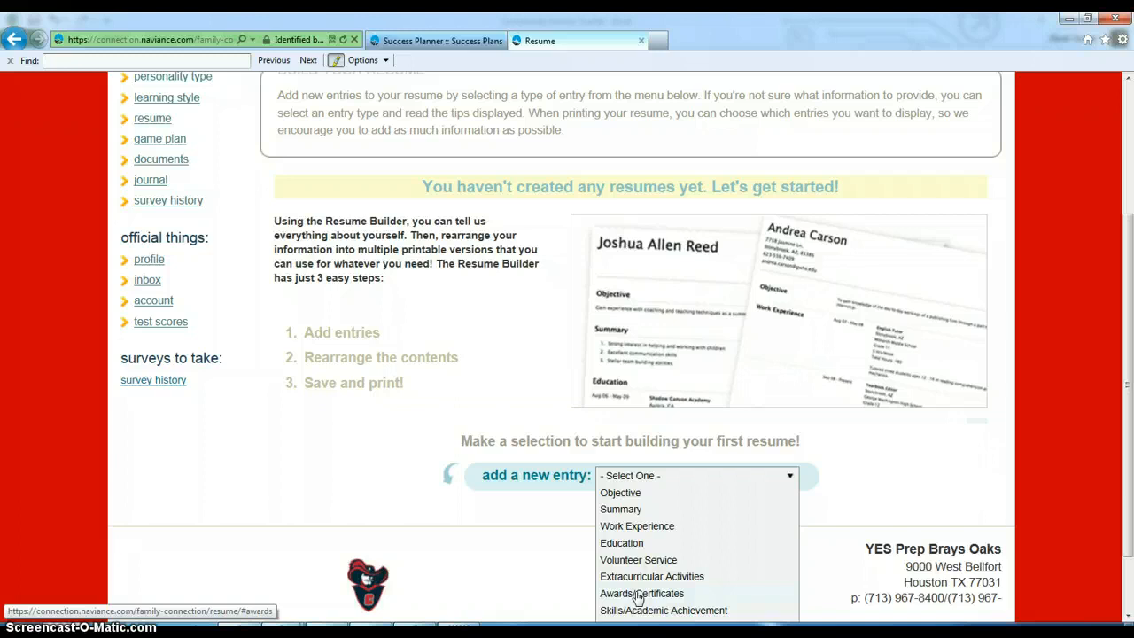
pyautogui.click(631, 545)
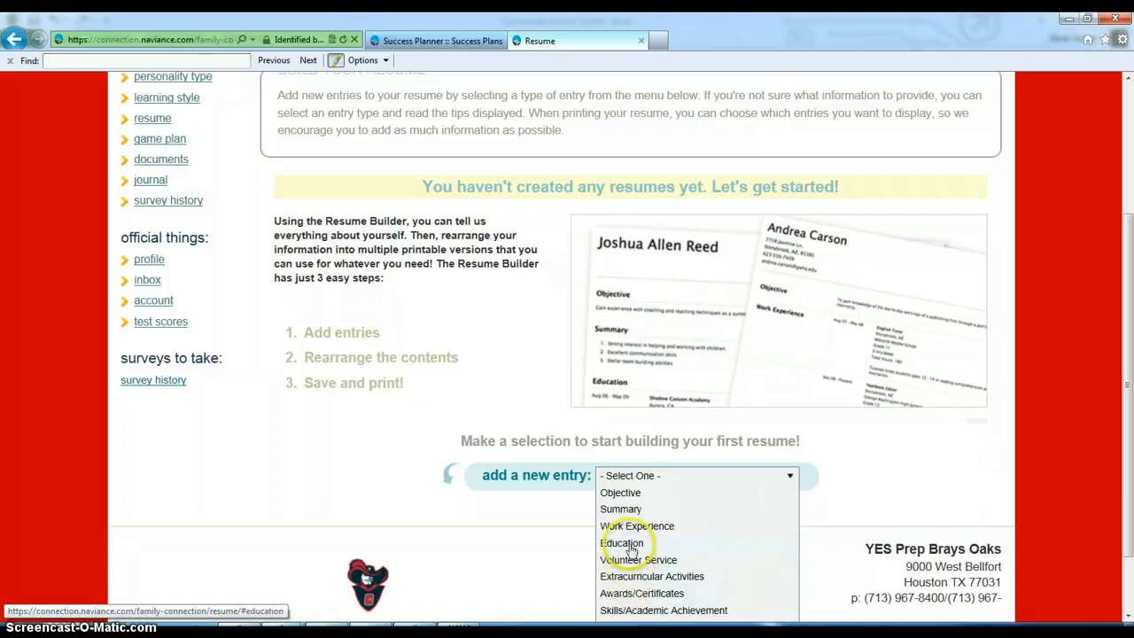
pyautogui.scroll(-3, 630, 546)
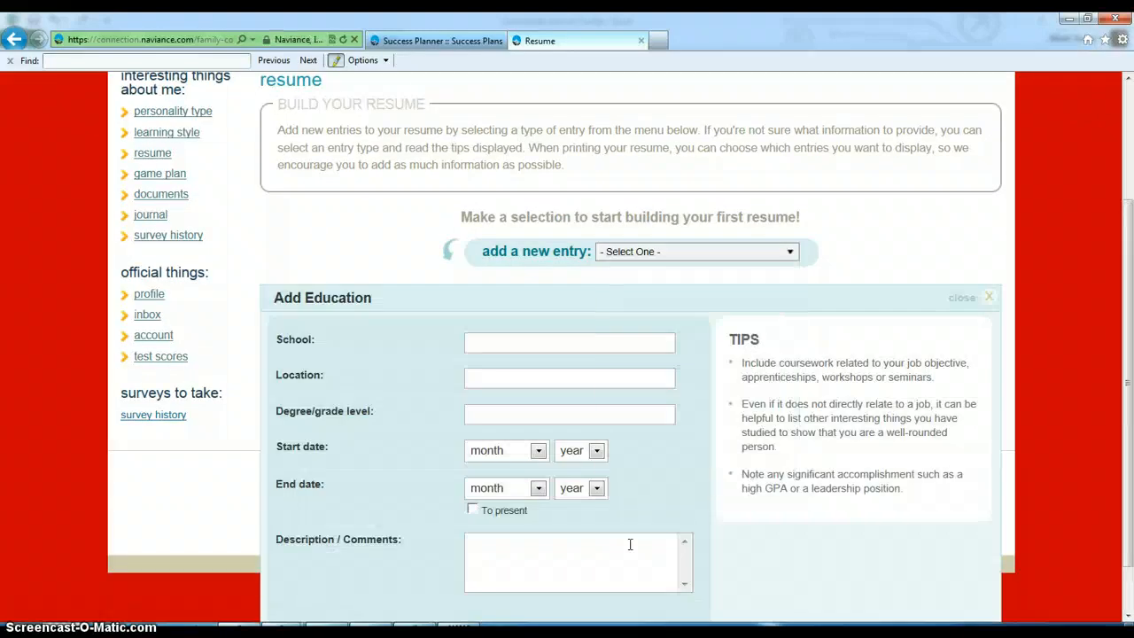
# - Enter school YES Prep Brays Oaks with location Houston, TX
pyautogui.click(526, 342)
pyautogui.write('YES Prep Brays Oaks')
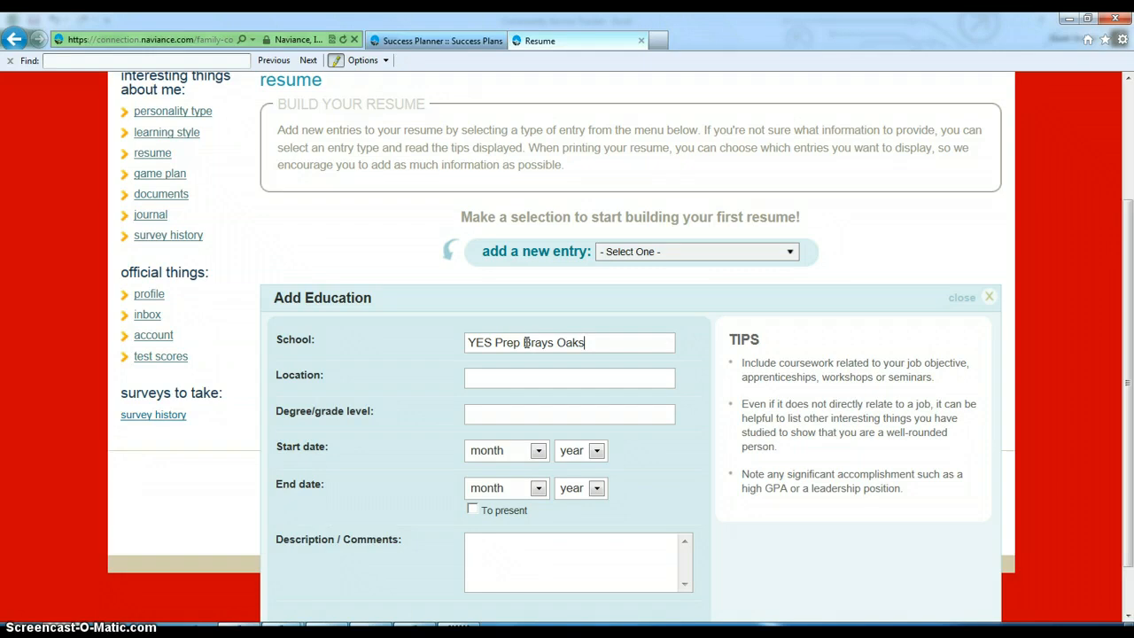
pyautogui.click(506, 381)
pyautogui.write('Houston, TX')
pyautogui.press('Tab')
# - Set the start date to August 2013 and leave the end date blank
pyautogui.click(537, 450)
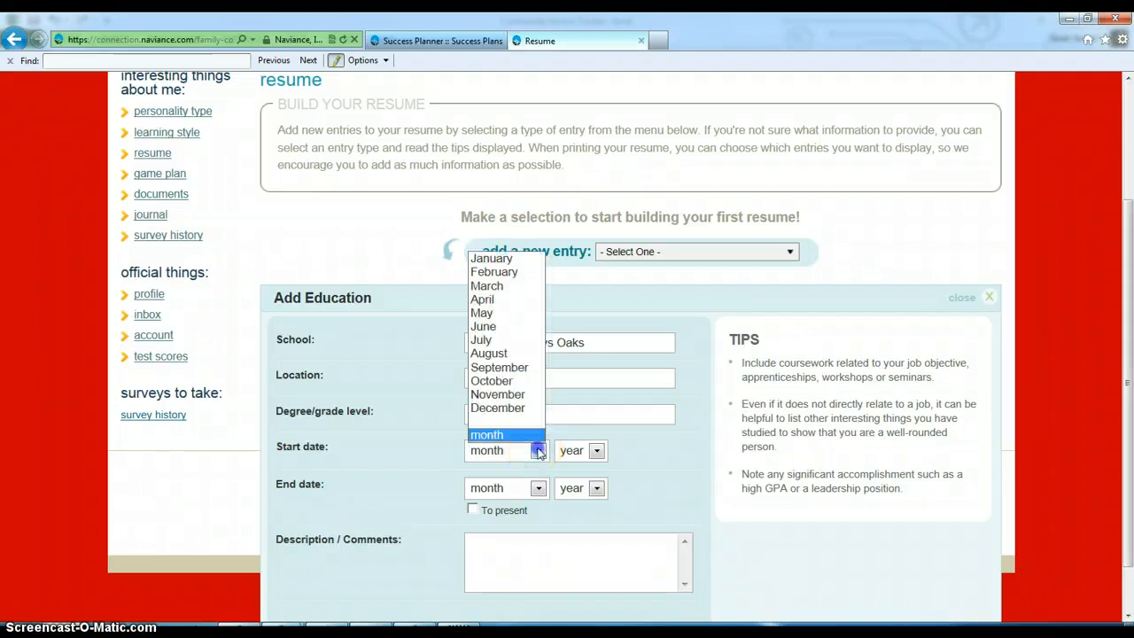
pyautogui.click(504, 354)
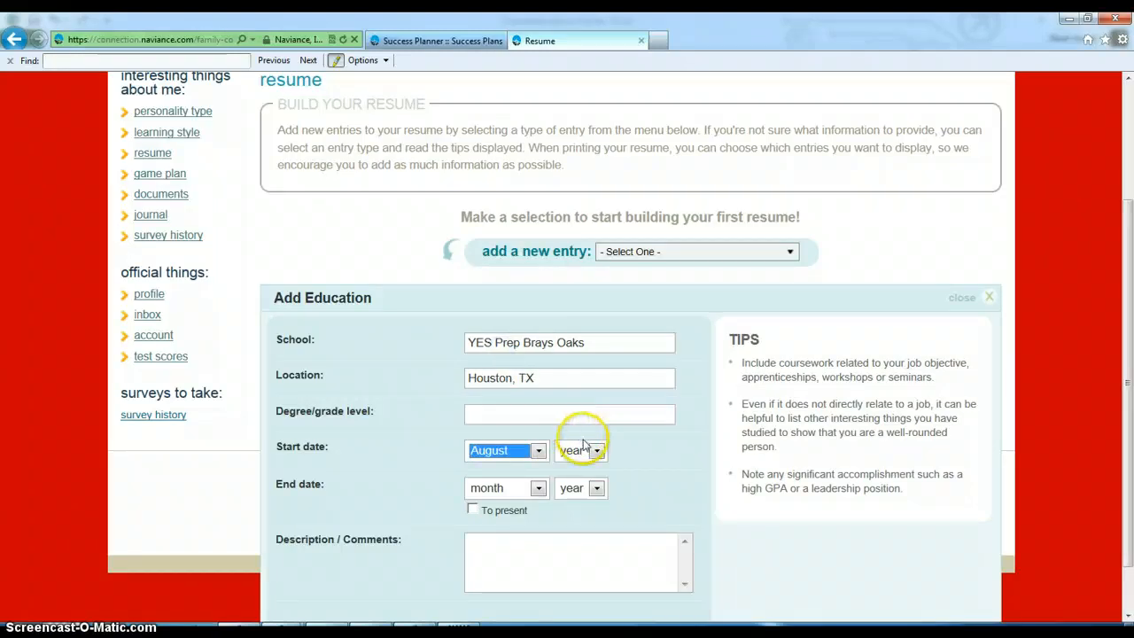
pyautogui.click(592, 452)
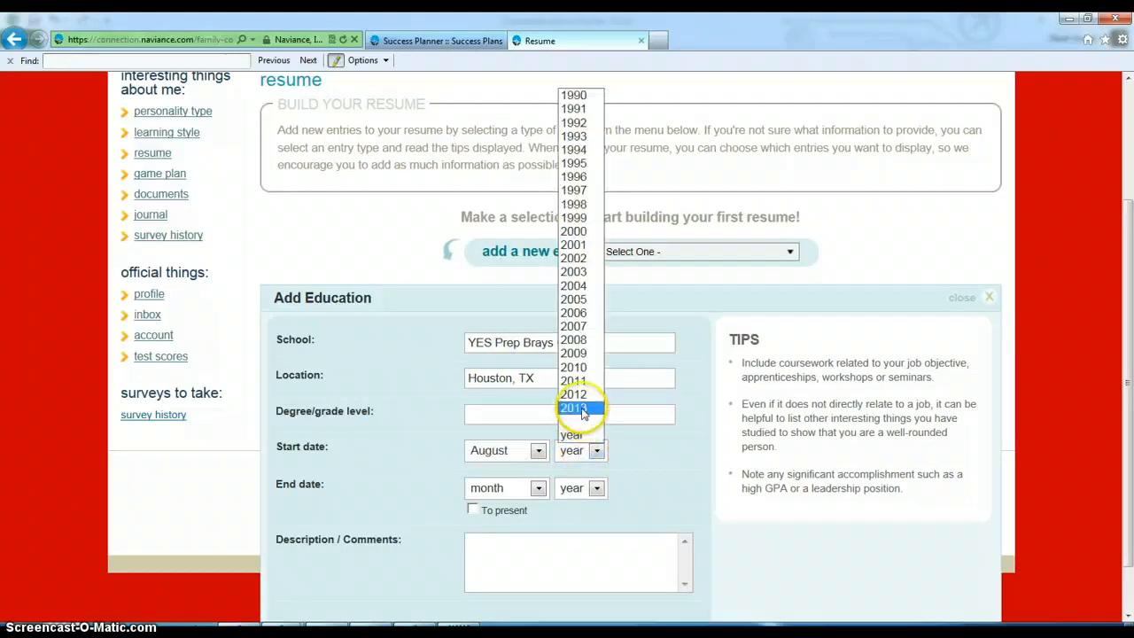
pyautogui.click(576, 408)
pyautogui.click(537, 488)
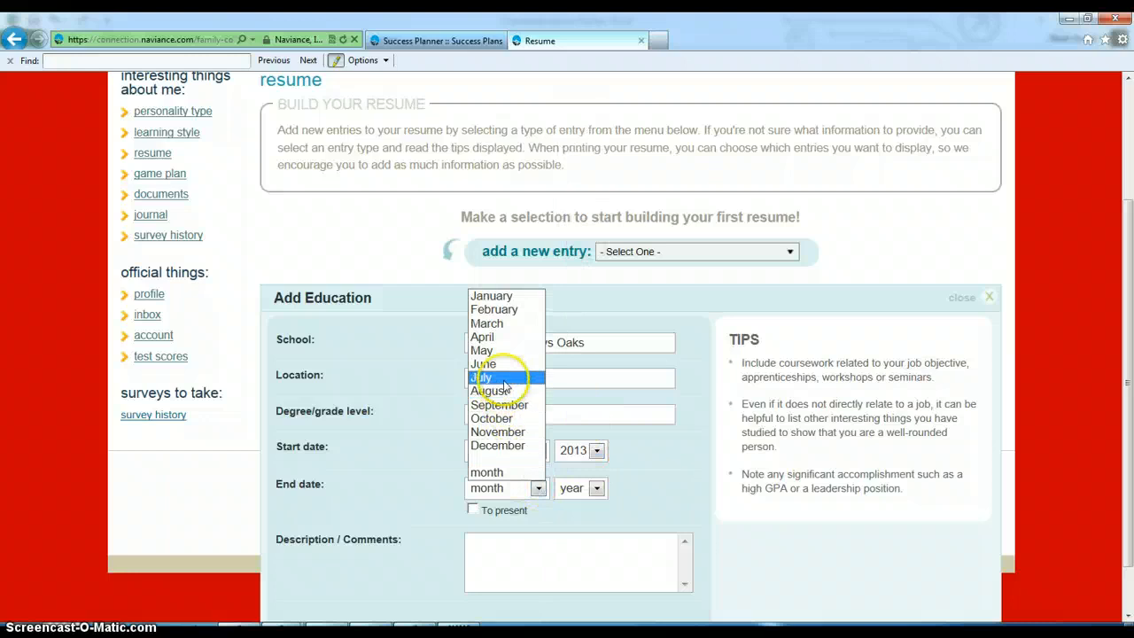
pyautogui.click(496, 365)
pyautogui.click(596, 488)
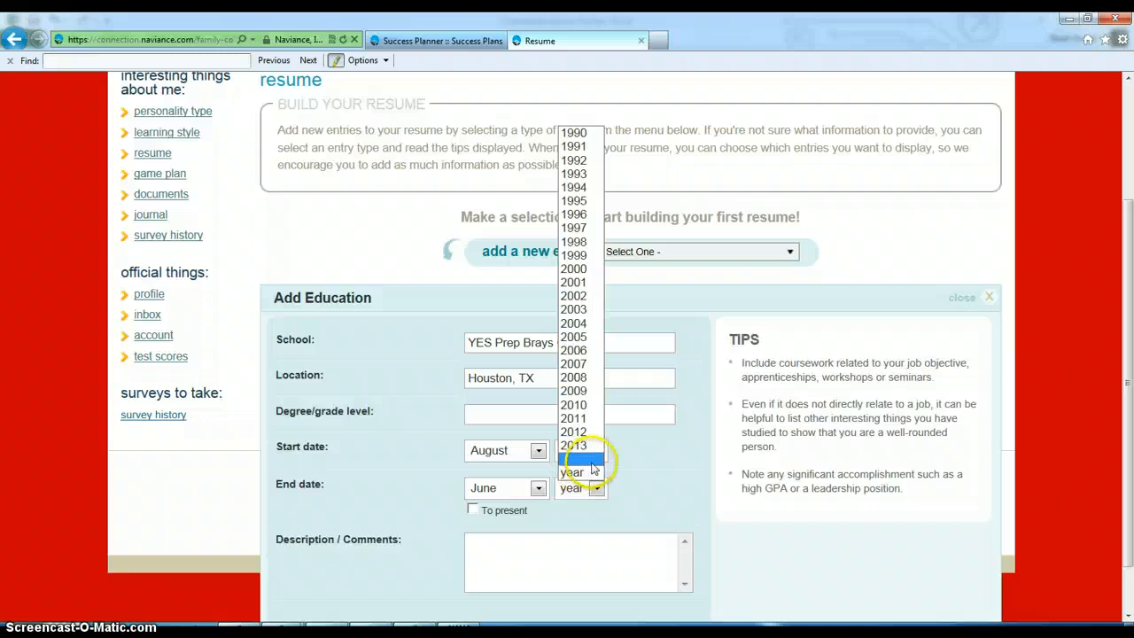
pyautogui.click(634, 490)
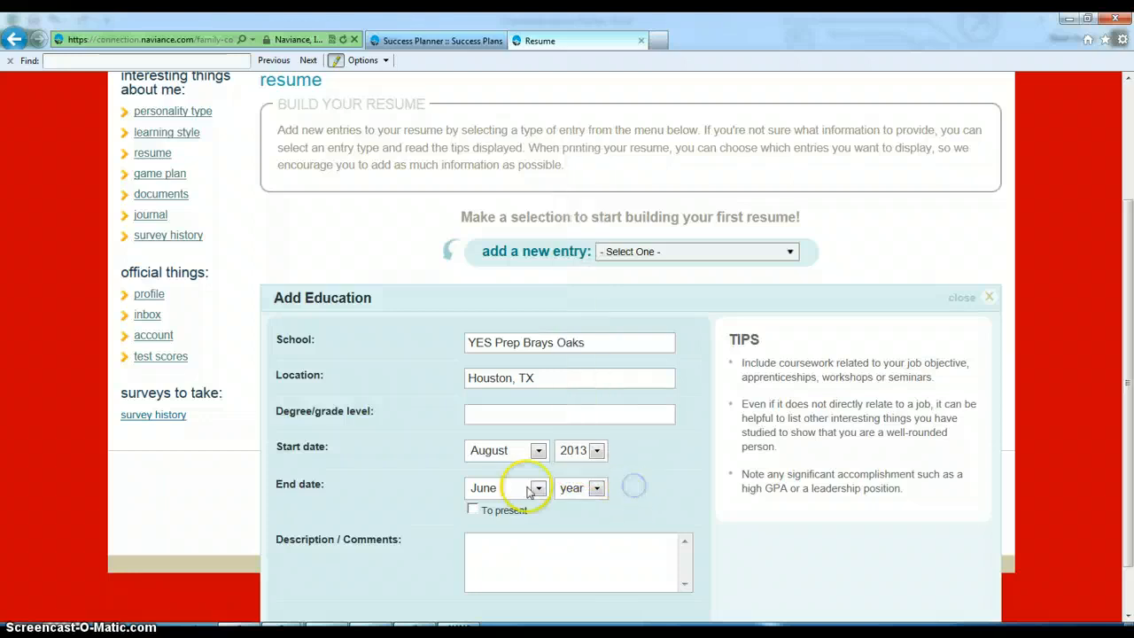
pyautogui.click(487, 490)
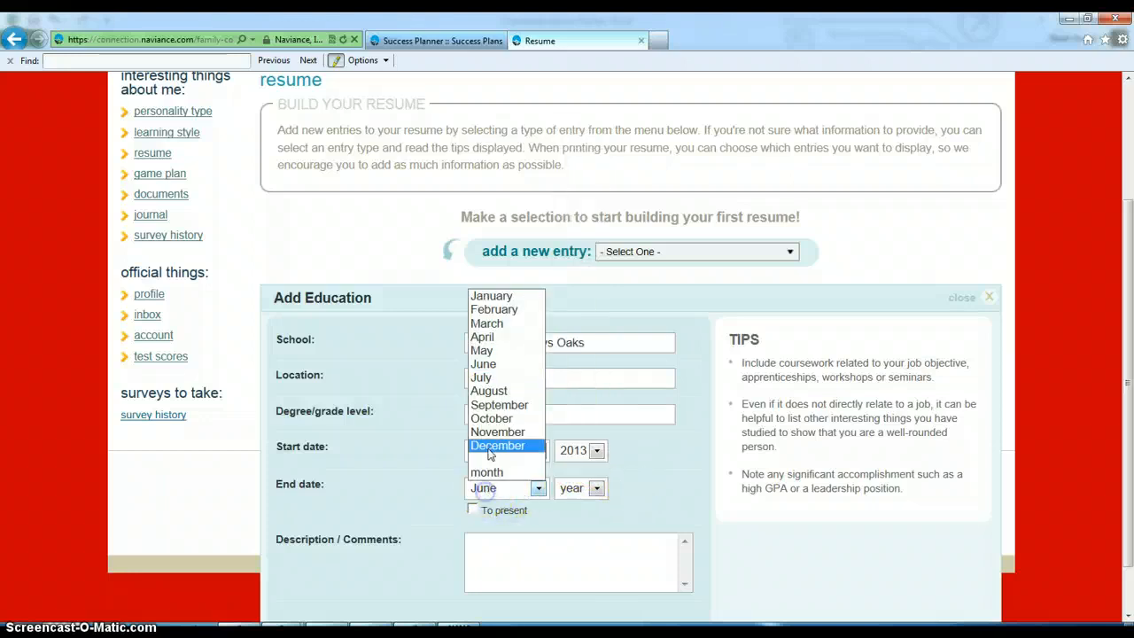
pyautogui.click(494, 473)
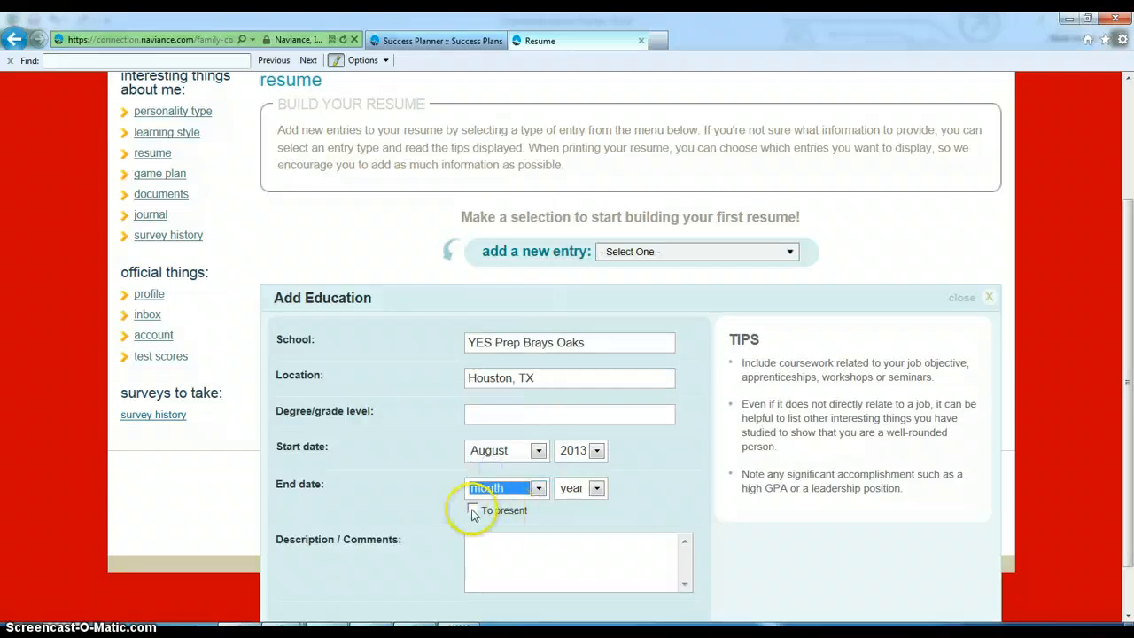
# - Mark the schooling as ongoing, add a GPA 3.35 description, and save the entry
pyautogui.click(472, 509)
pyautogui.click(496, 539)
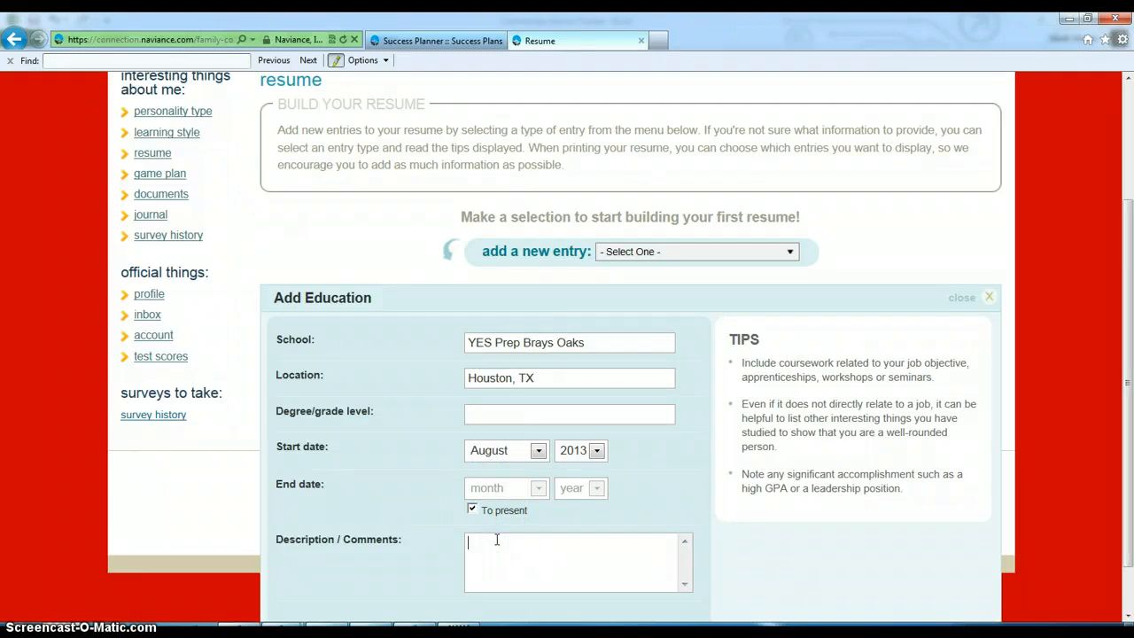
pyautogui.write('GPA: 3.')
pyautogui.write('35')
pyautogui.scroll(-1, 413, 589)
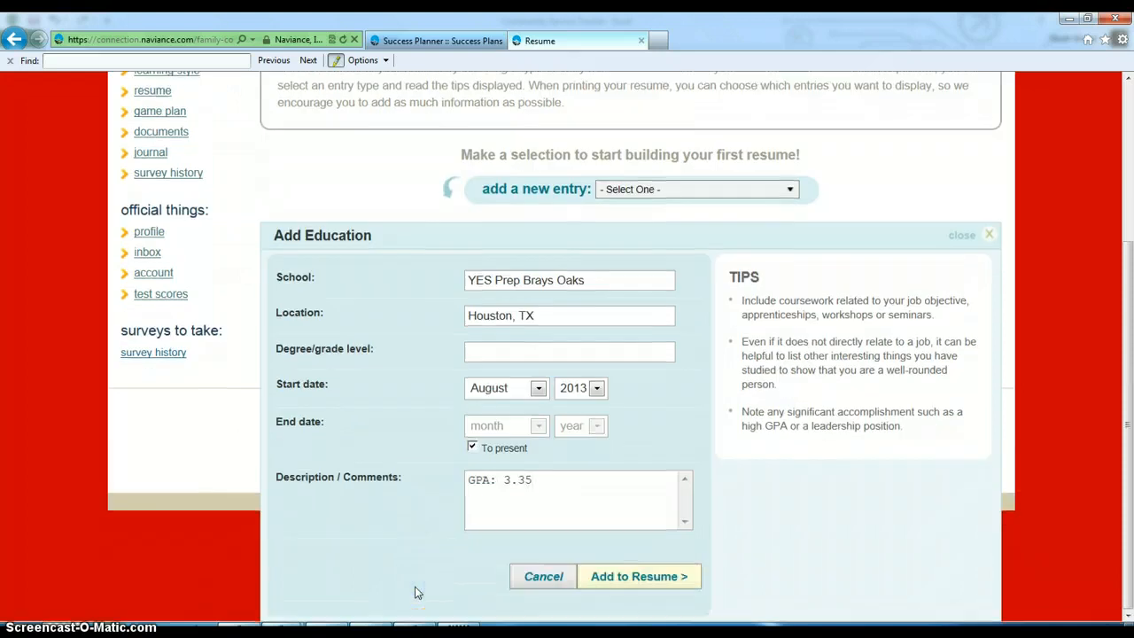
pyautogui.click(599, 582)
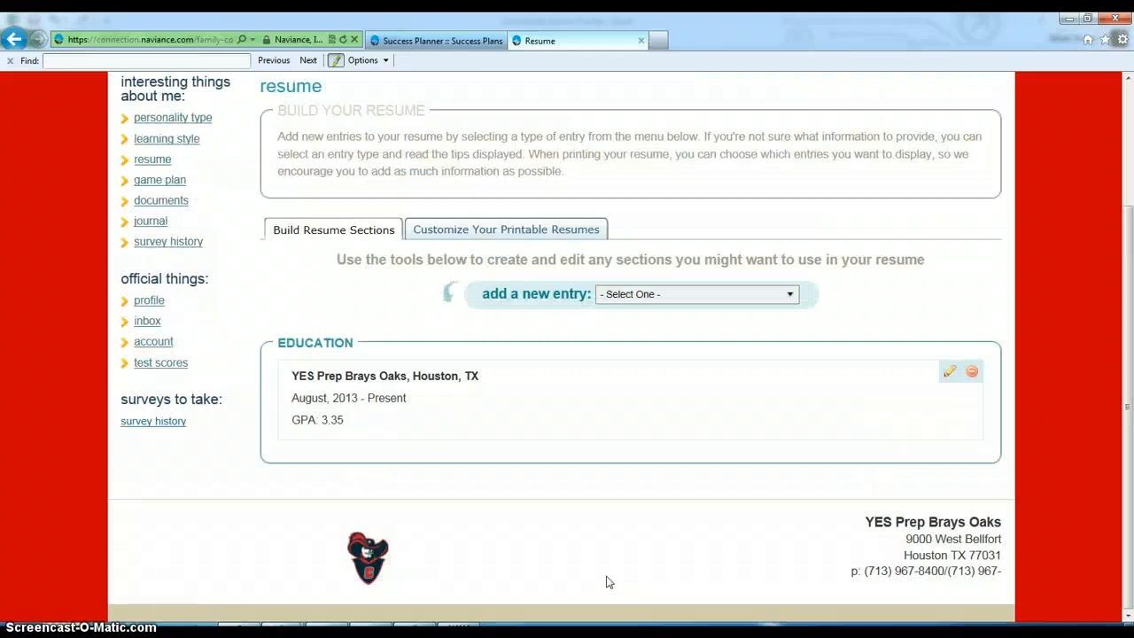
# - Start a Volunteer Service entry: Participant, Sheldon Lake State Park, Houston, TX
pyautogui.click(695, 294)
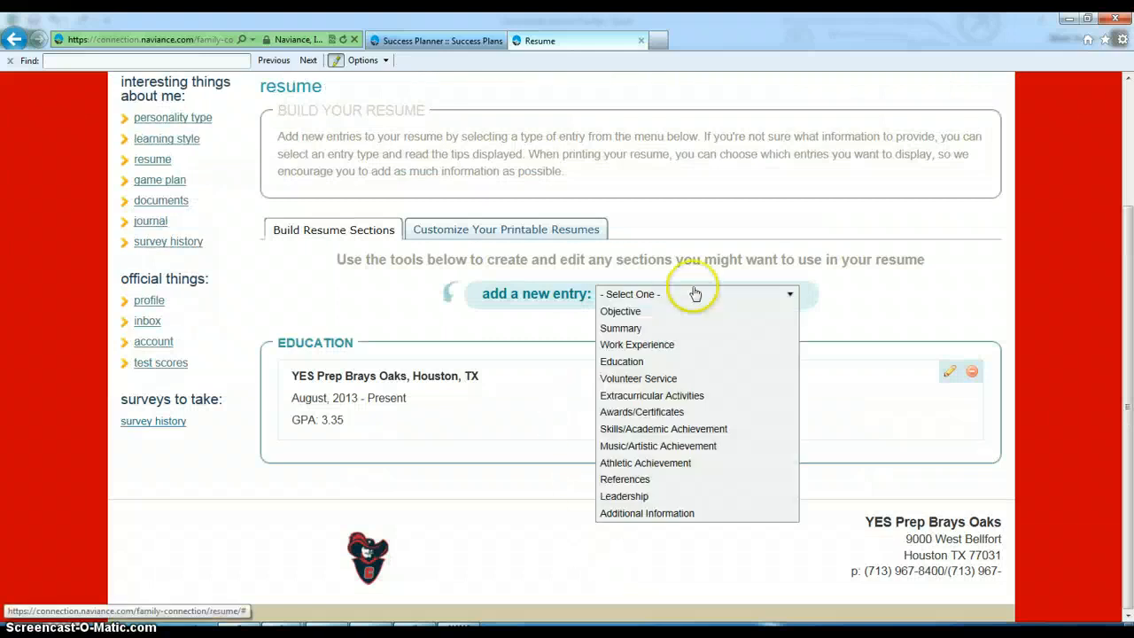
pyautogui.click(652, 379)
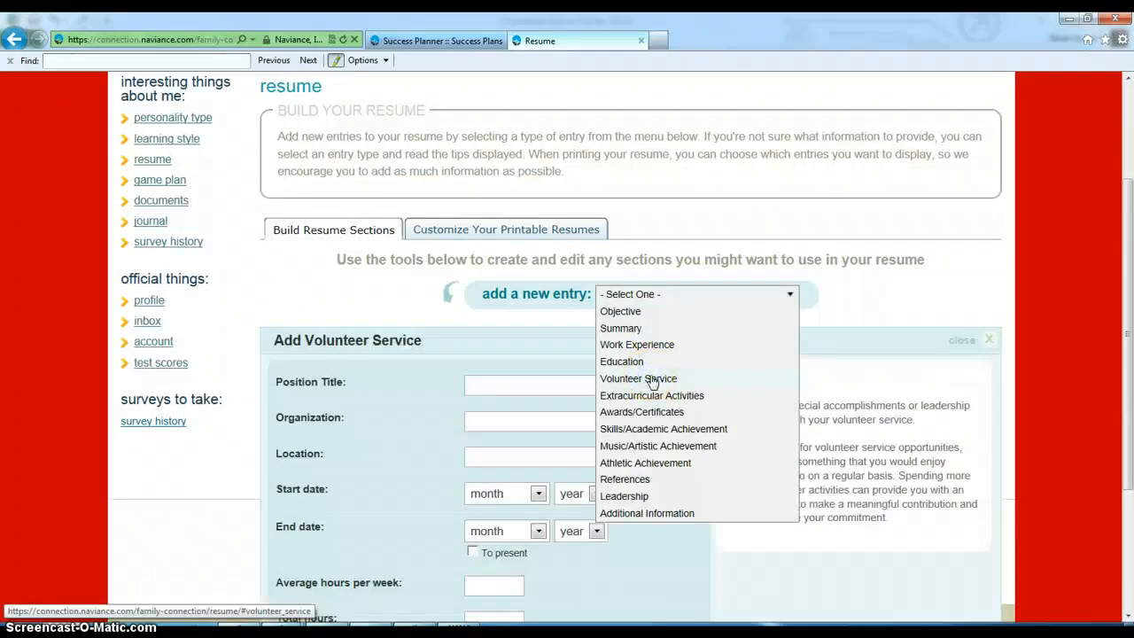
pyautogui.click(492, 382)
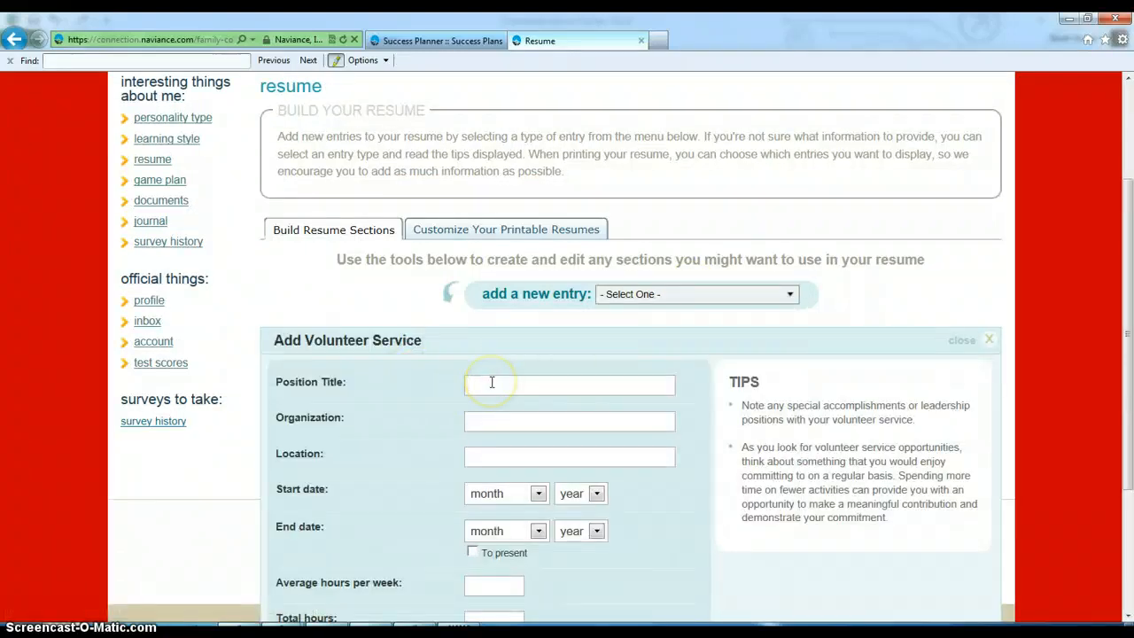
pyautogui.write('Particpa')
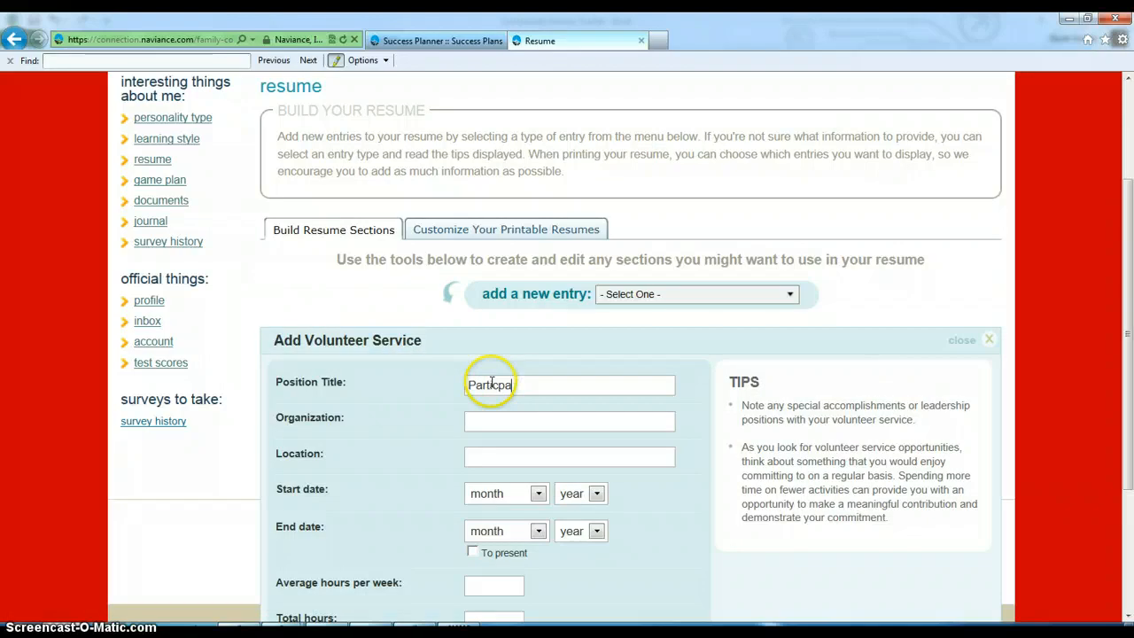
pyautogui.press('BackSpace')
pyautogui.press('BackSpace')
pyautogui.write('ap')
pyautogui.write('r')
pyautogui.press('BackSpace')
pyautogui.press('BackSpace')
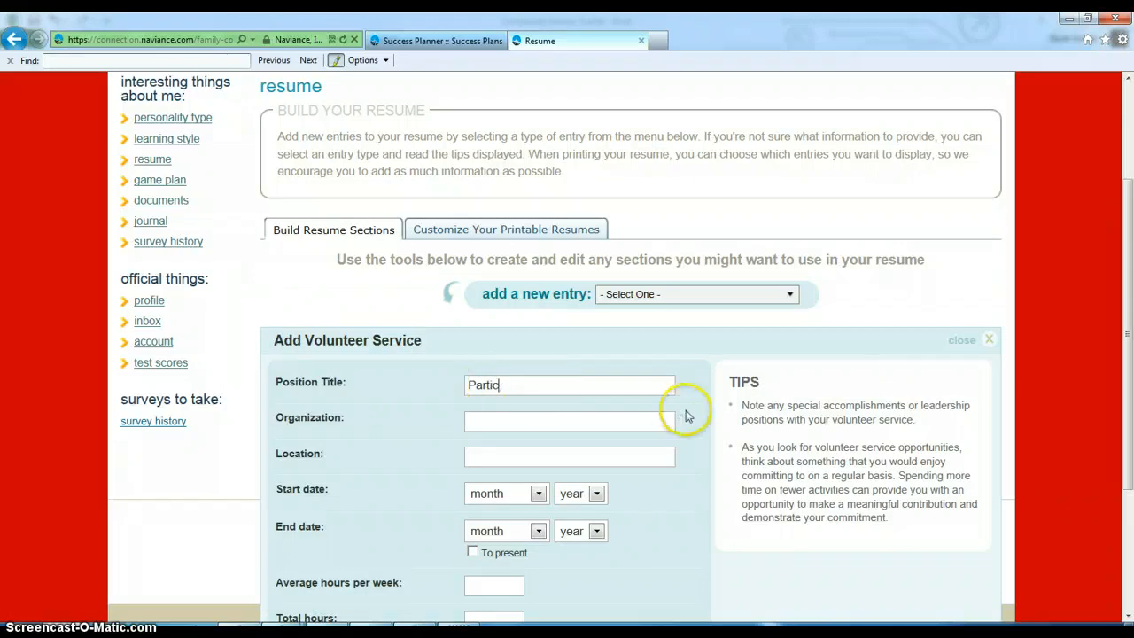
pyautogui.write('ipan')
pyautogui.write('Sheldo')
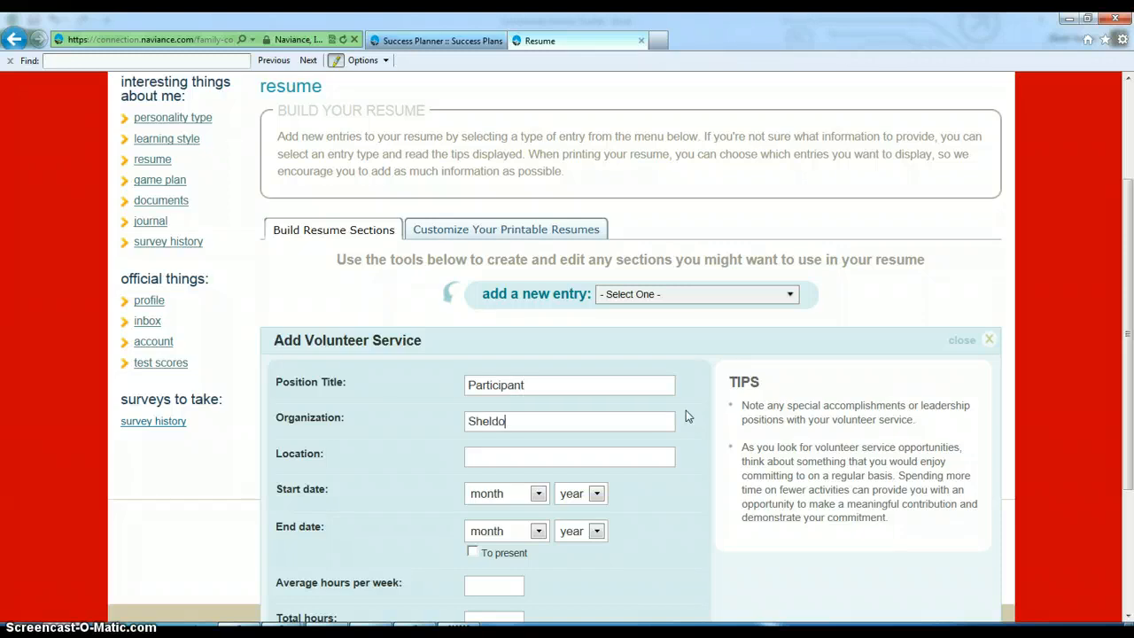
pyautogui.write('n Lake State ')
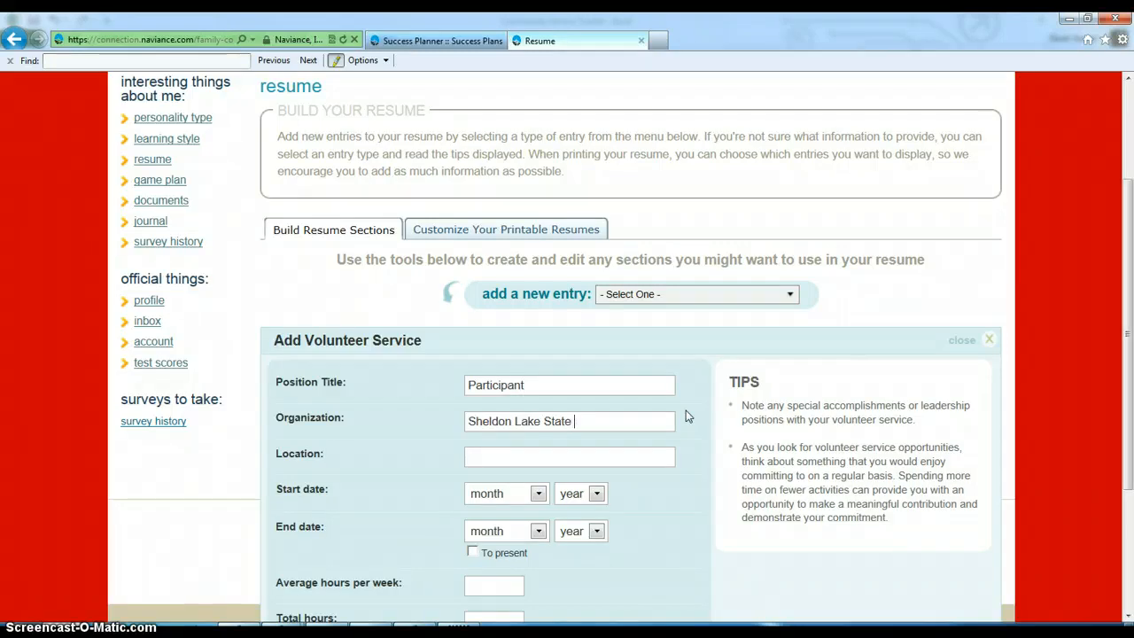
pyautogui.write('Park')
pyautogui.write('Houston, TX')
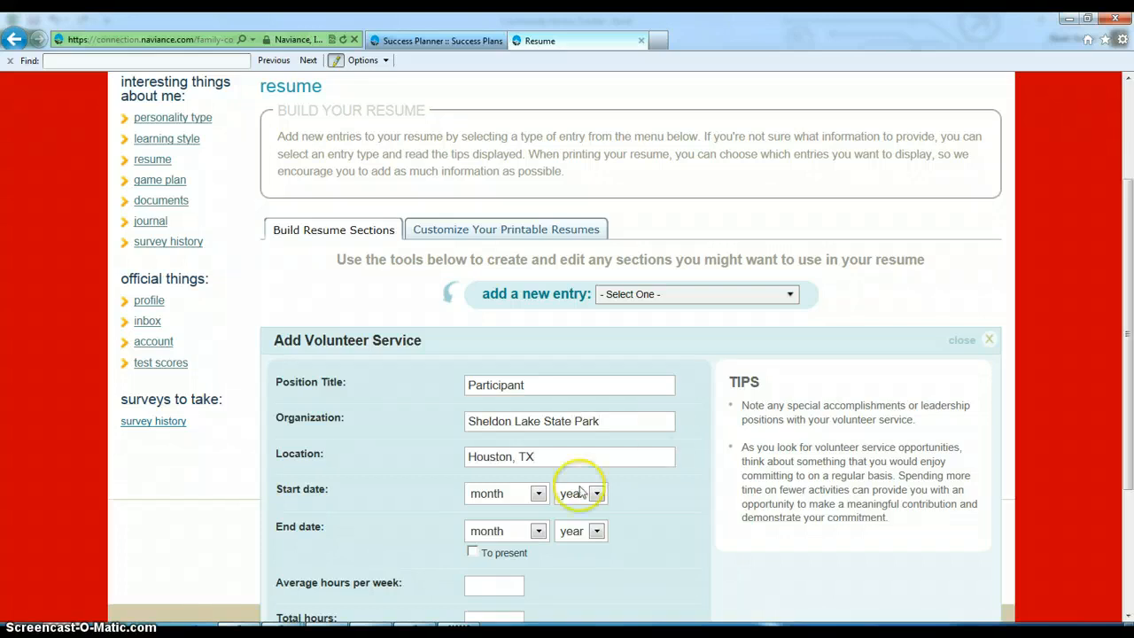
# - Mark it ongoing to present with a start date of August 2013
pyautogui.click(473, 552)
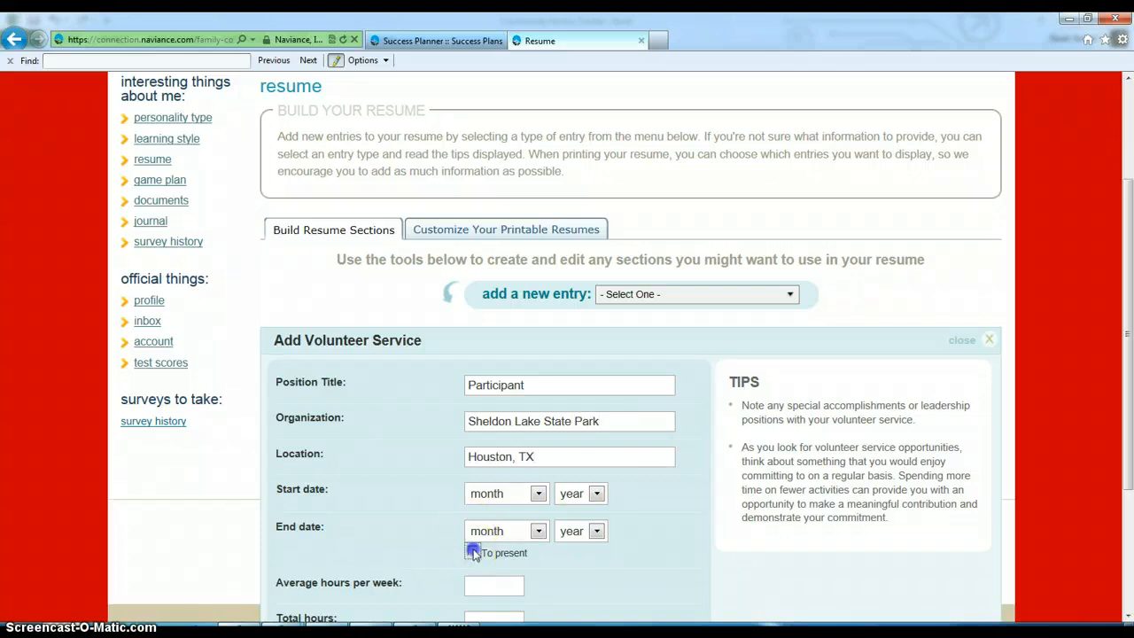
pyautogui.click(536, 499)
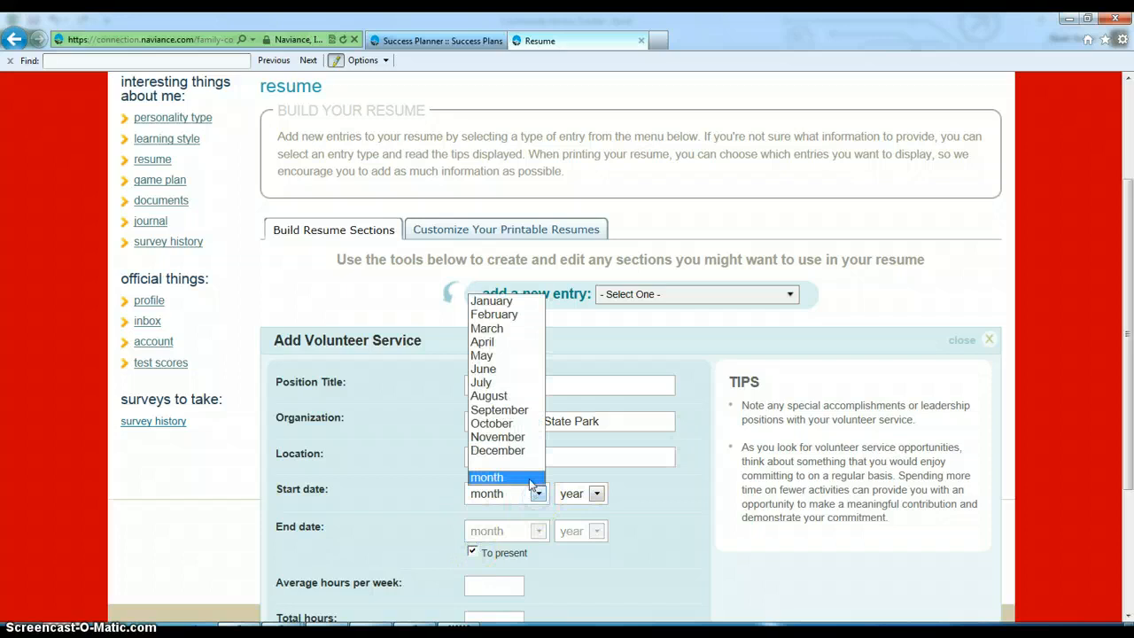
pyautogui.click(512, 394)
pyautogui.click(597, 496)
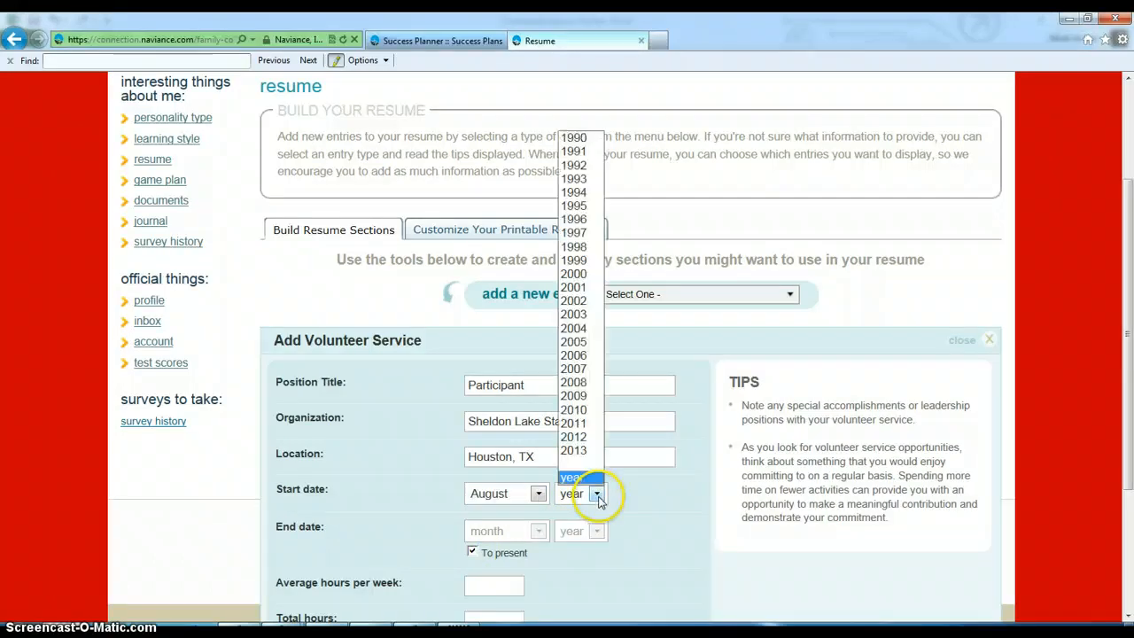
pyautogui.click(598, 497)
pyautogui.click(598, 497)
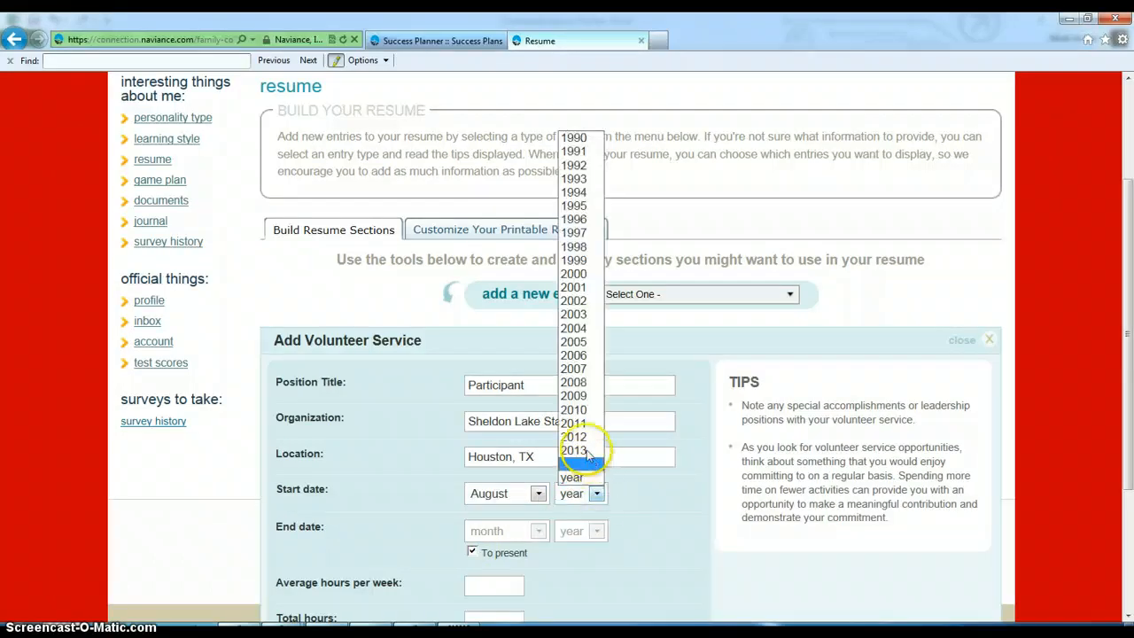
pyautogui.click(576, 450)
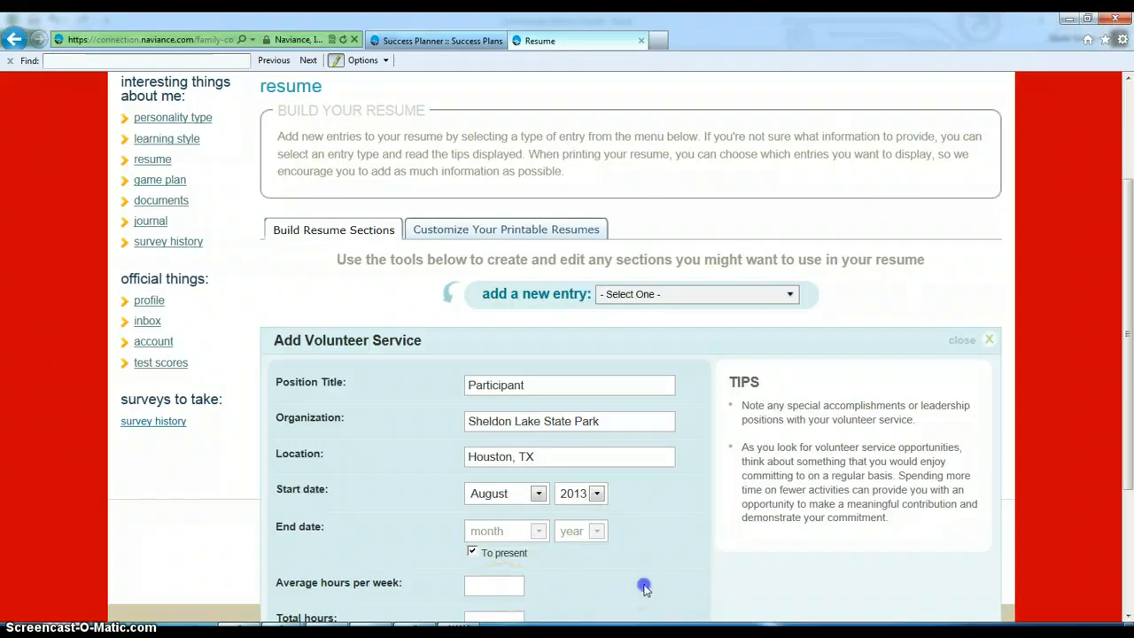
pyautogui.scroll(-1, 645, 588)
# - Enter 20 total hours, tick grade 9, describe the wetlands planting, and save the entry
pyautogui.click(498, 481)
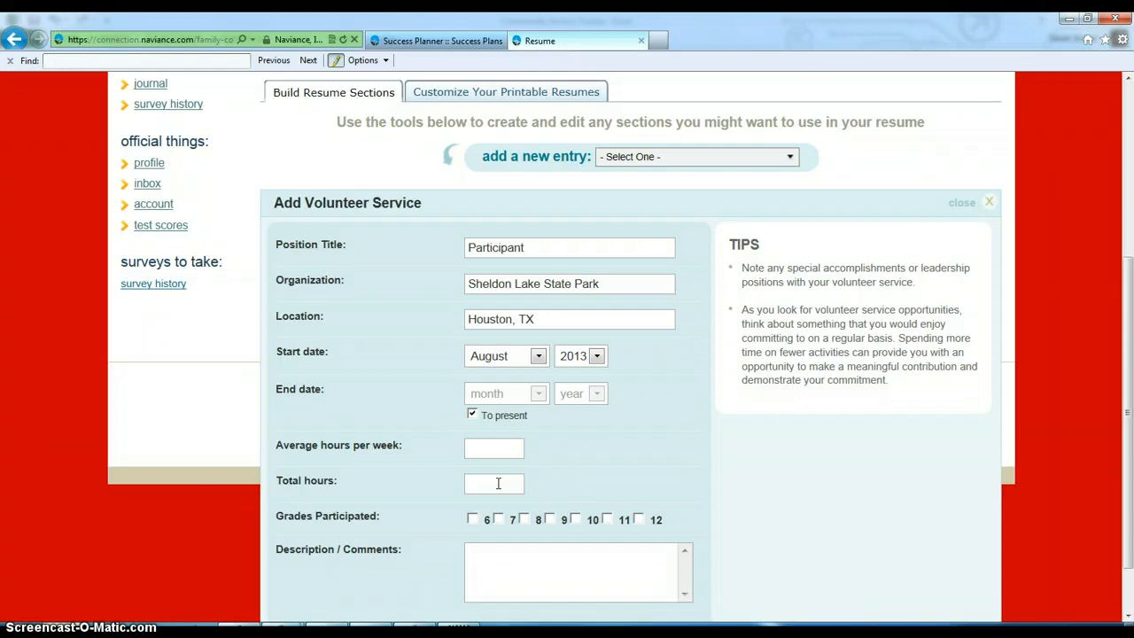
pyautogui.write('20')
pyautogui.click(551, 520)
pyautogui.click(489, 556)
pyautogui.write('Planted wetlands vegetation')
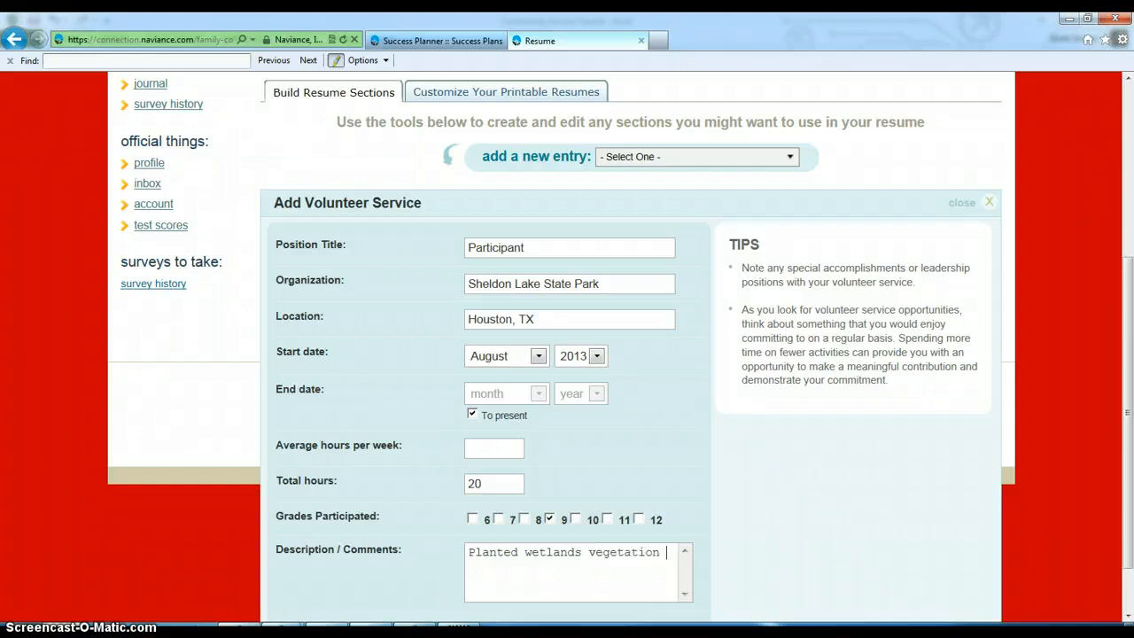
pyautogui.write('to renew this ')
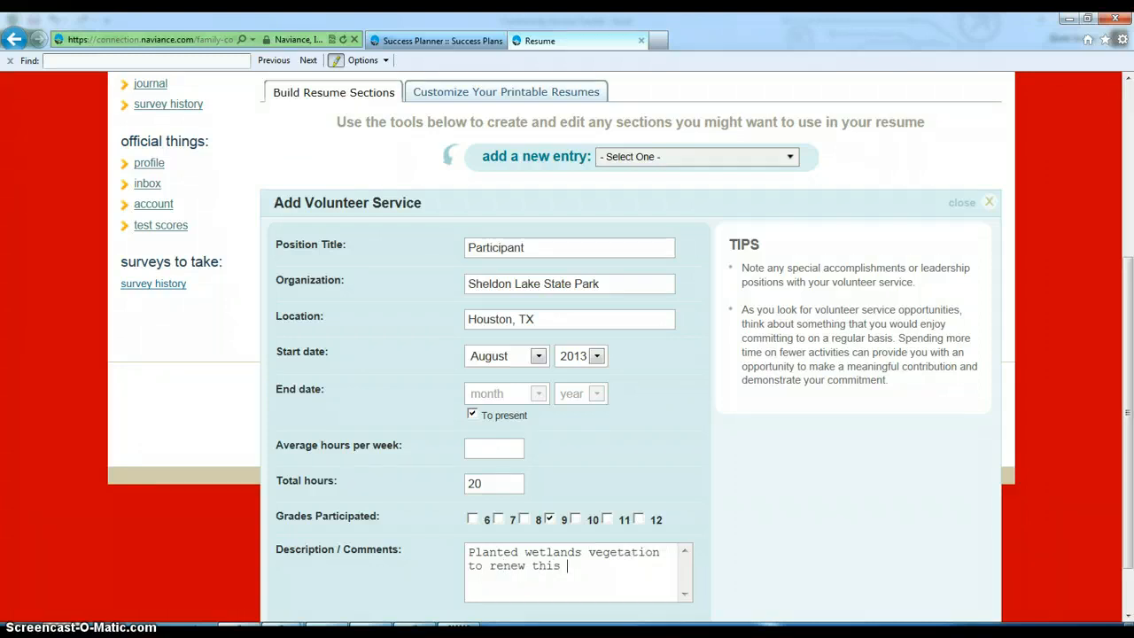
pyautogui.write('ecological area.')
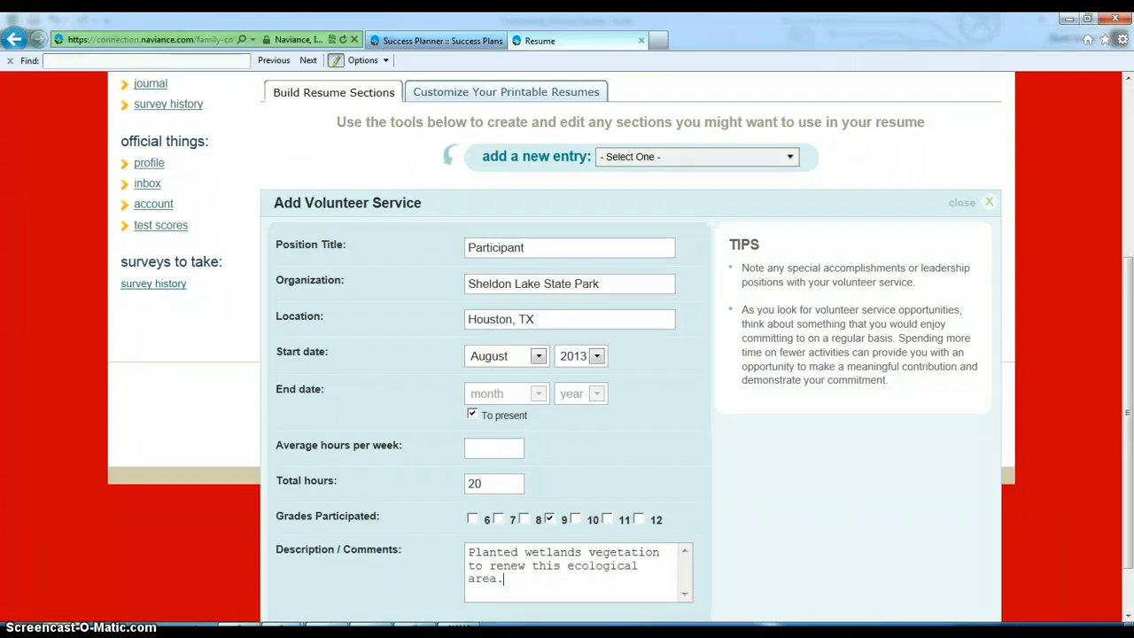
pyautogui.scroll(-1, 359, 598)
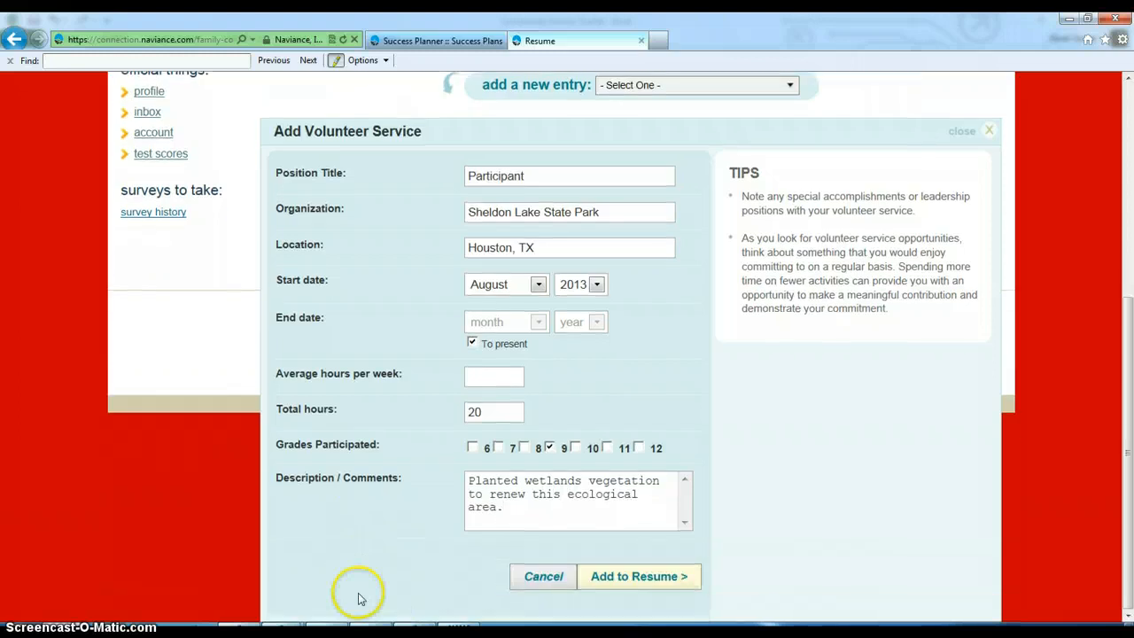
pyautogui.click(603, 575)
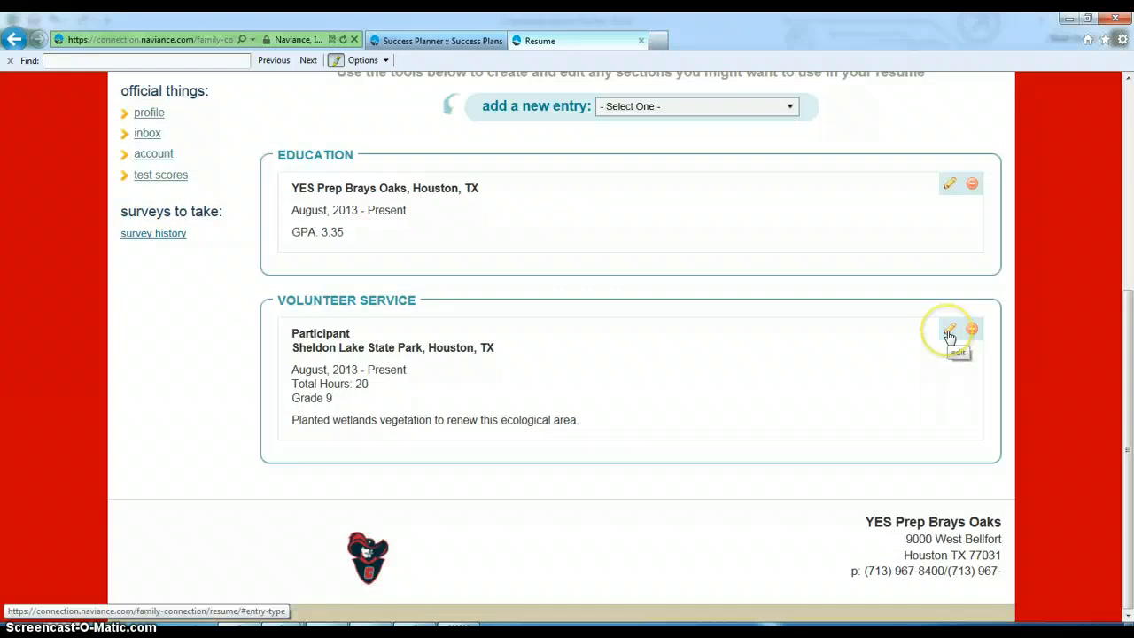
# - Start another Volunteer Service entry from the add-a-new-entry list
pyautogui.click(709, 106)
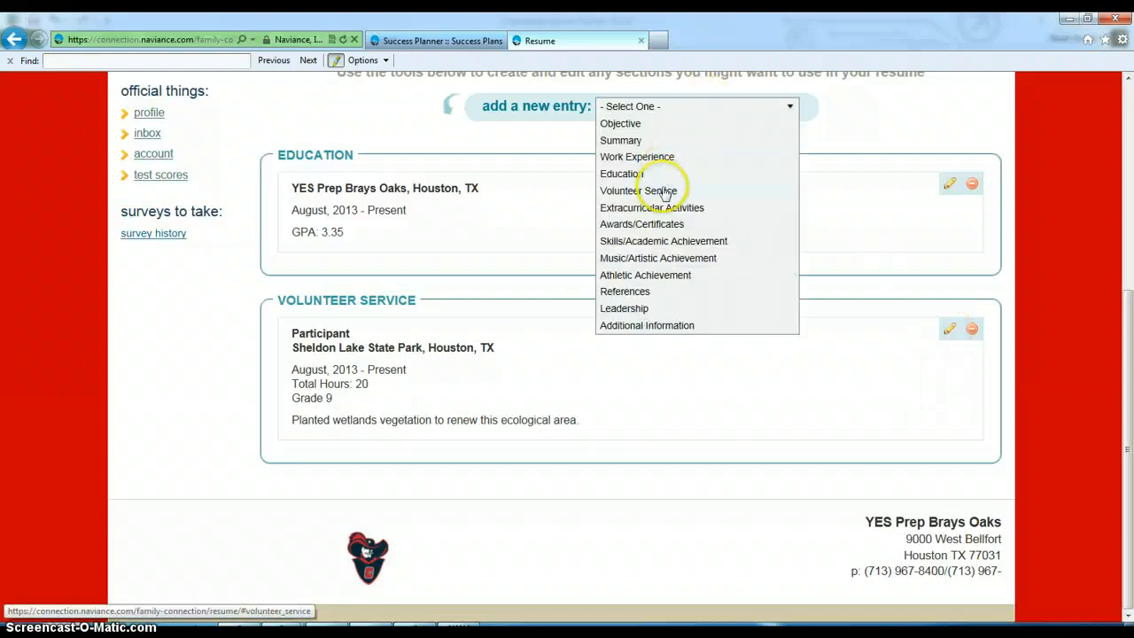
pyautogui.click(665, 191)
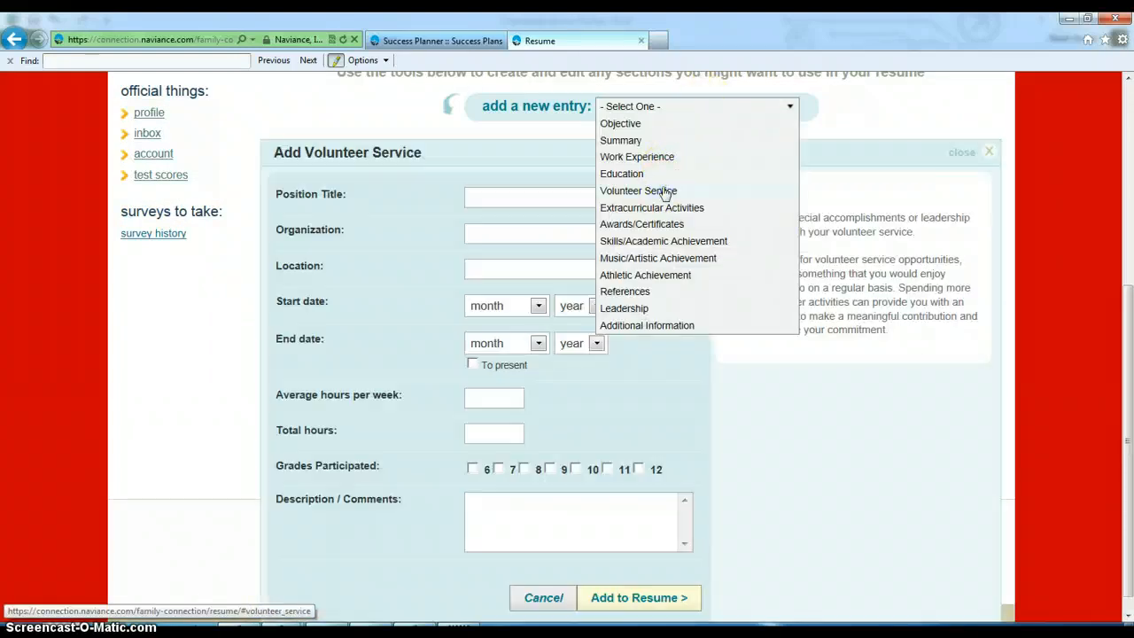
# - Enter AFS Participant with American Field Service in Guarare, Panama
pyautogui.click(535, 201)
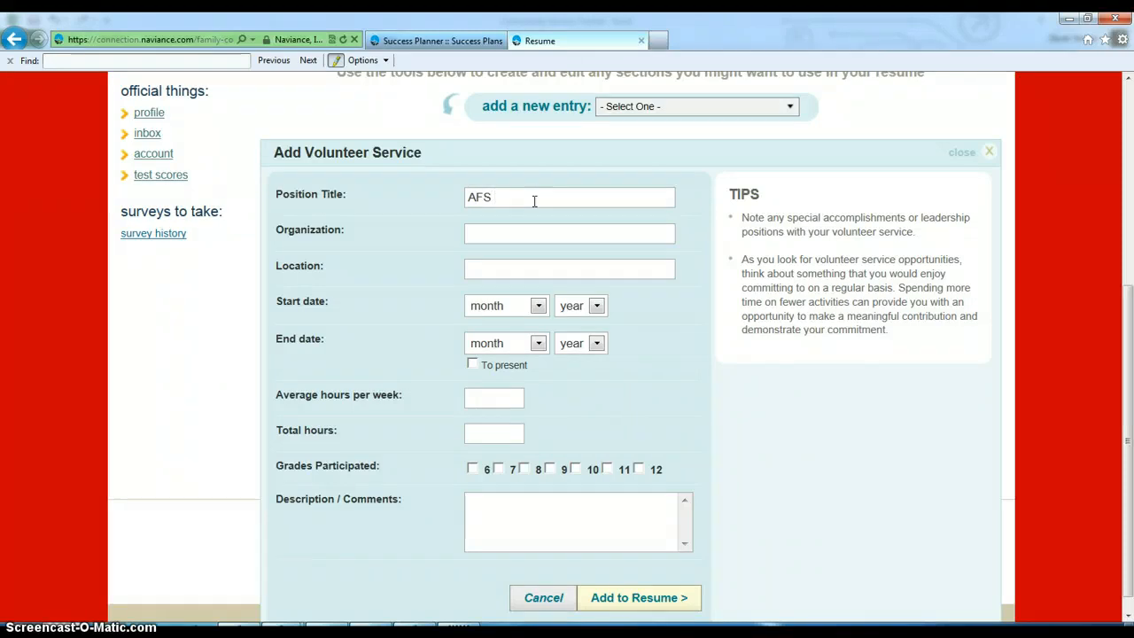
pyautogui.write('AFS ')
pyautogui.write('Partivcir')
pyautogui.write('ipant')
pyautogui.click(515, 225)
pyautogui.write('American Field S')
pyautogui.write('er')
pyautogui.write('Guar')
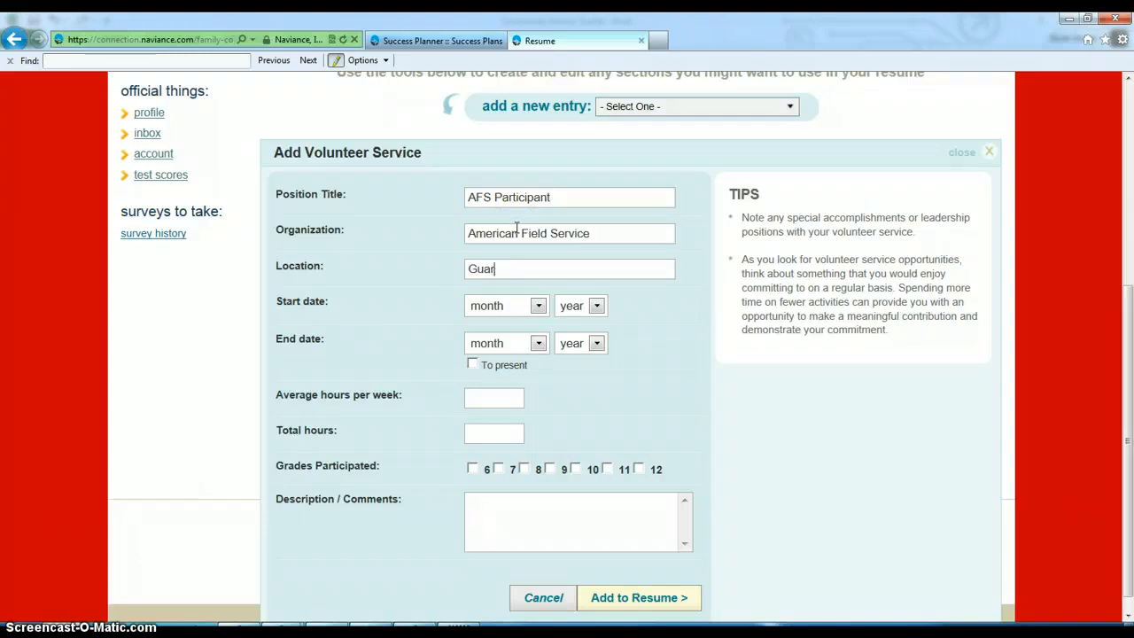
pyautogui.write('are, Panama')
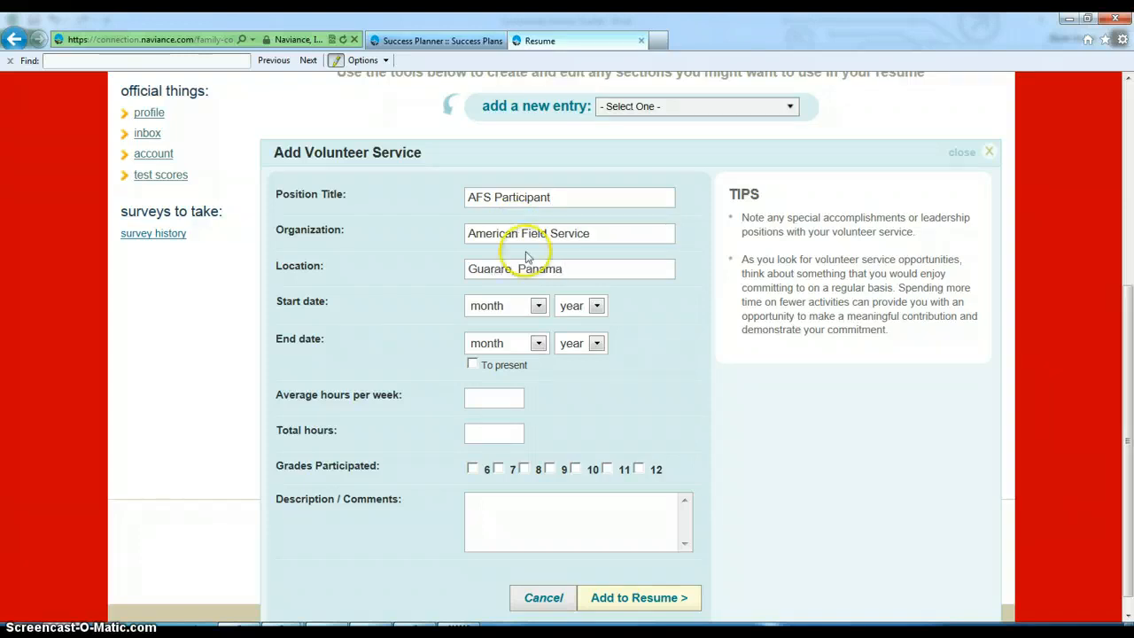
# - Set the dates from June 2011 to July 2011
pyautogui.click(537, 306)
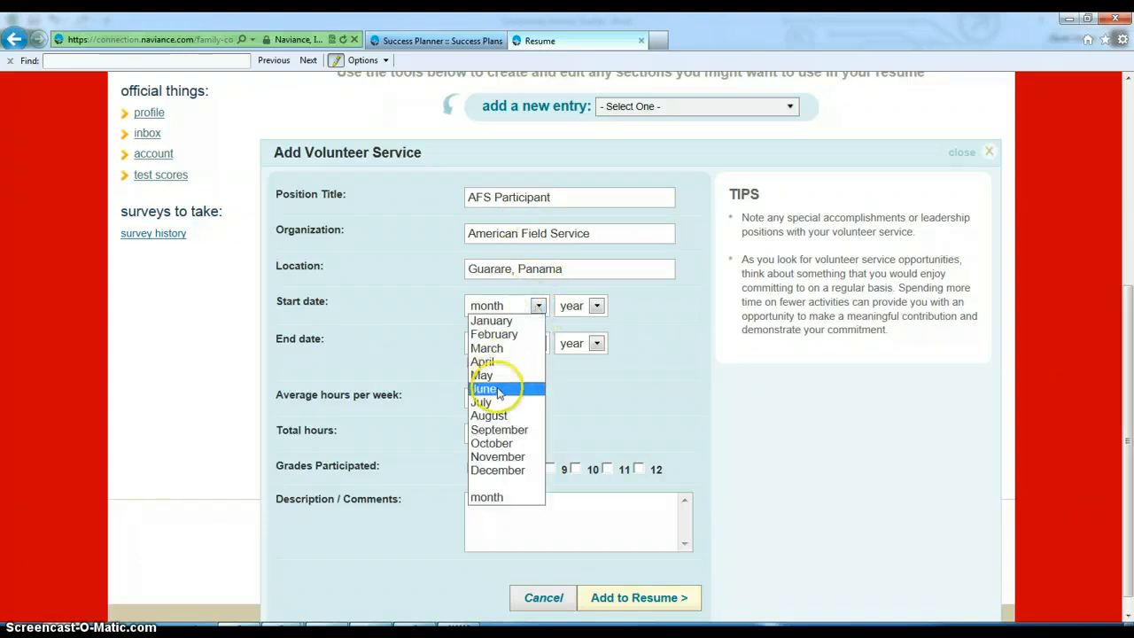
pyautogui.click(495, 393)
pyautogui.click(577, 311)
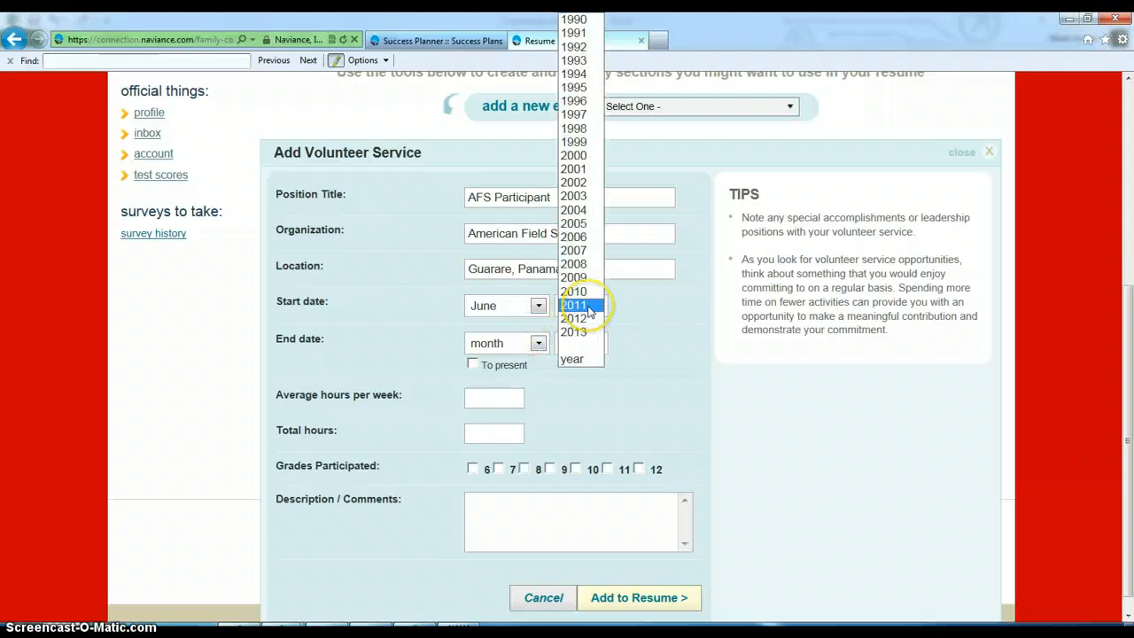
pyautogui.click(586, 307)
pyautogui.click(536, 344)
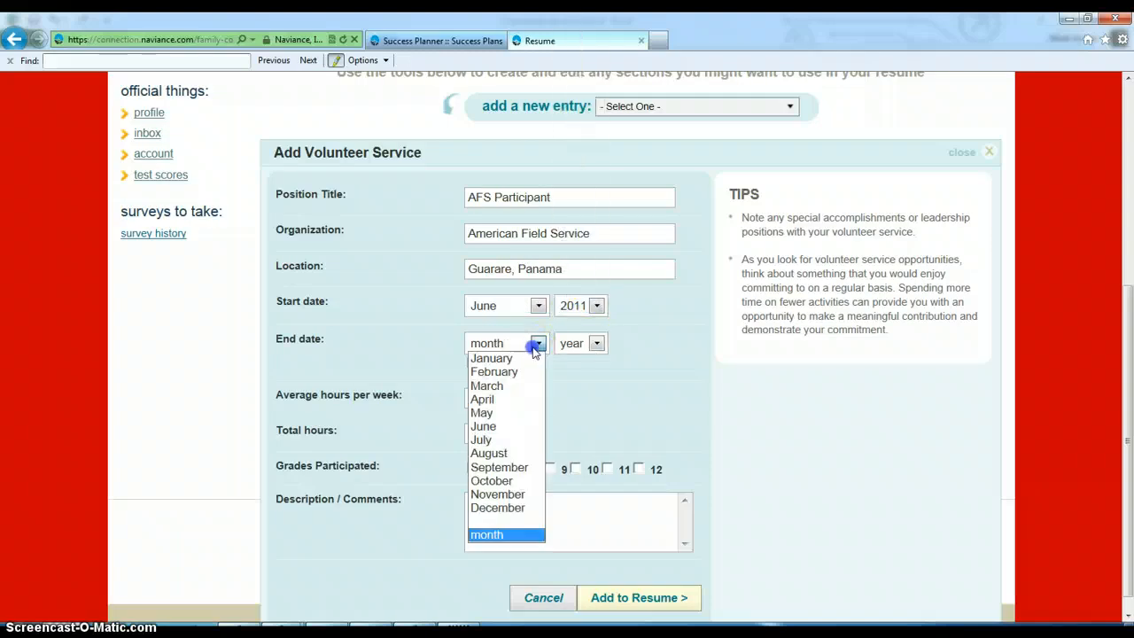
pyautogui.click(486, 440)
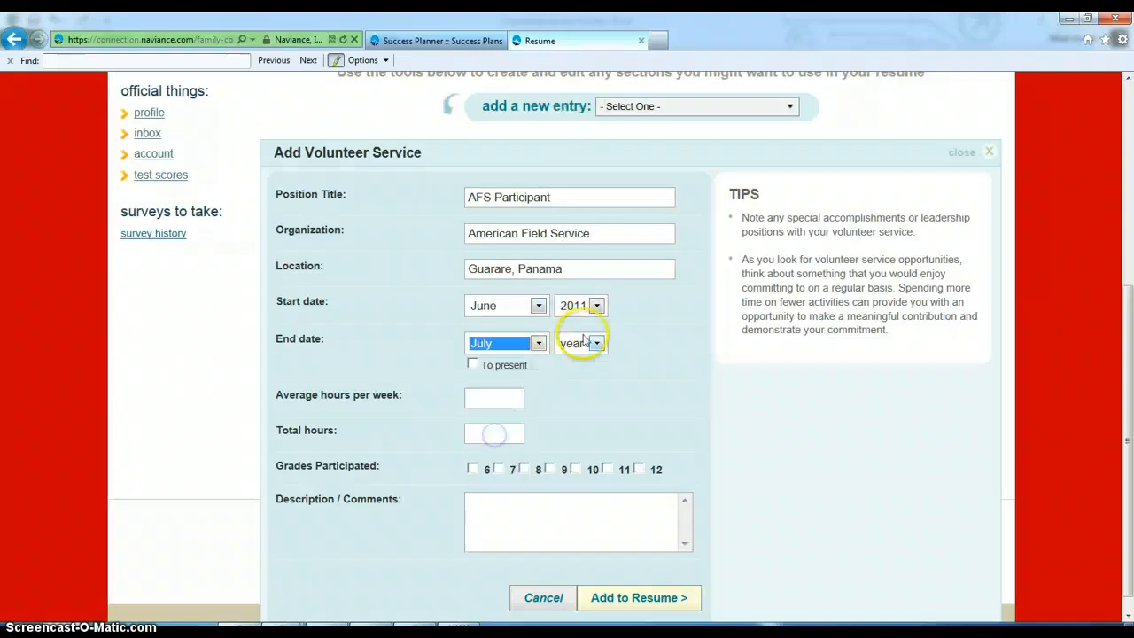
pyautogui.click(580, 343)
pyautogui.click(575, 305)
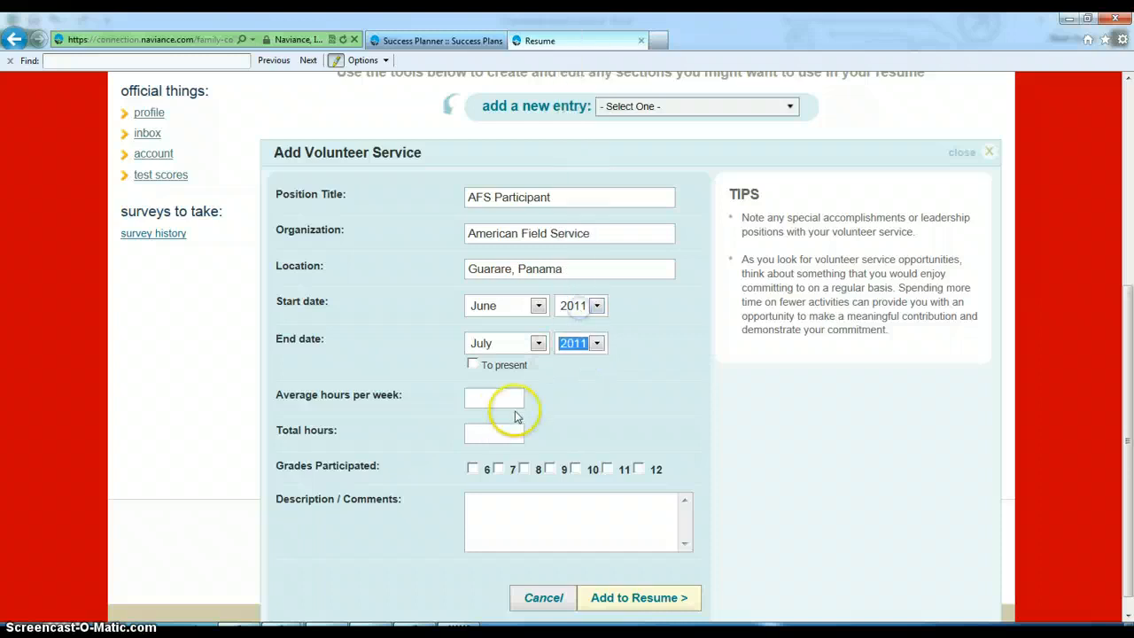
# - Record 45 total hours and grade 8, save, then begin an Extracurricular Activities entry
pyautogui.click(503, 401)
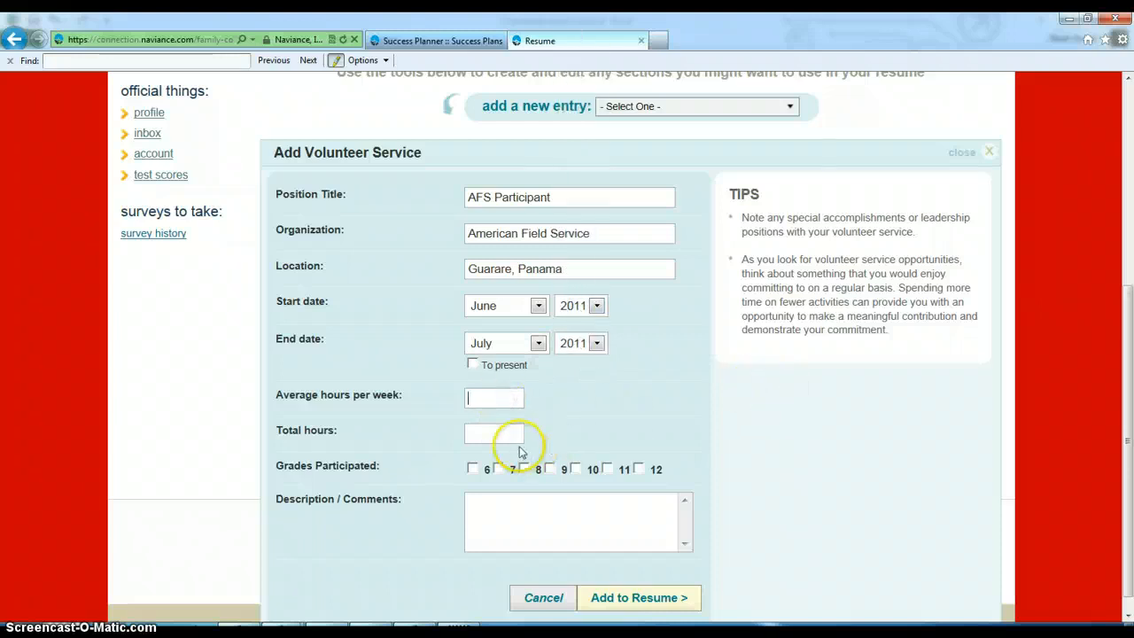
pyautogui.click(513, 437)
pyautogui.write('45')
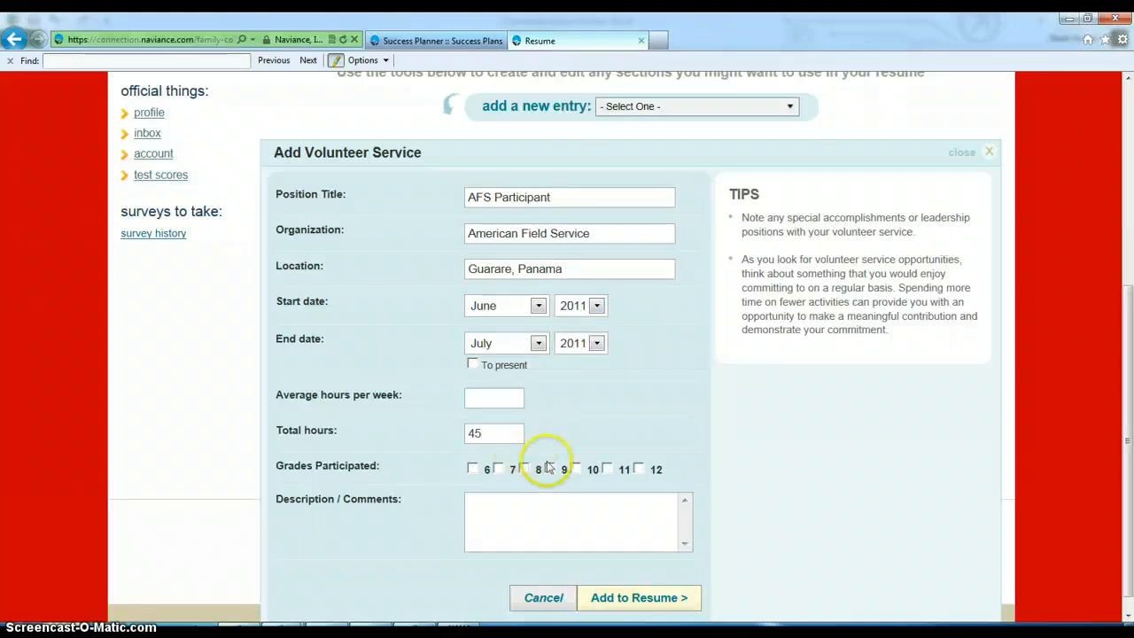
pyautogui.click(535, 474)
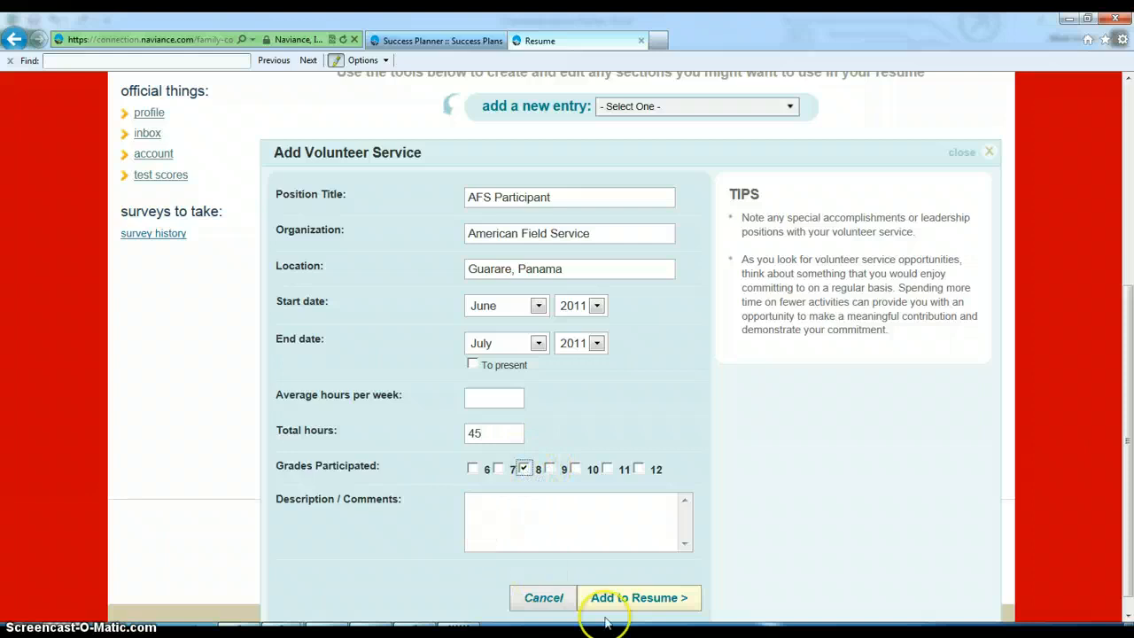
pyautogui.click(634, 599)
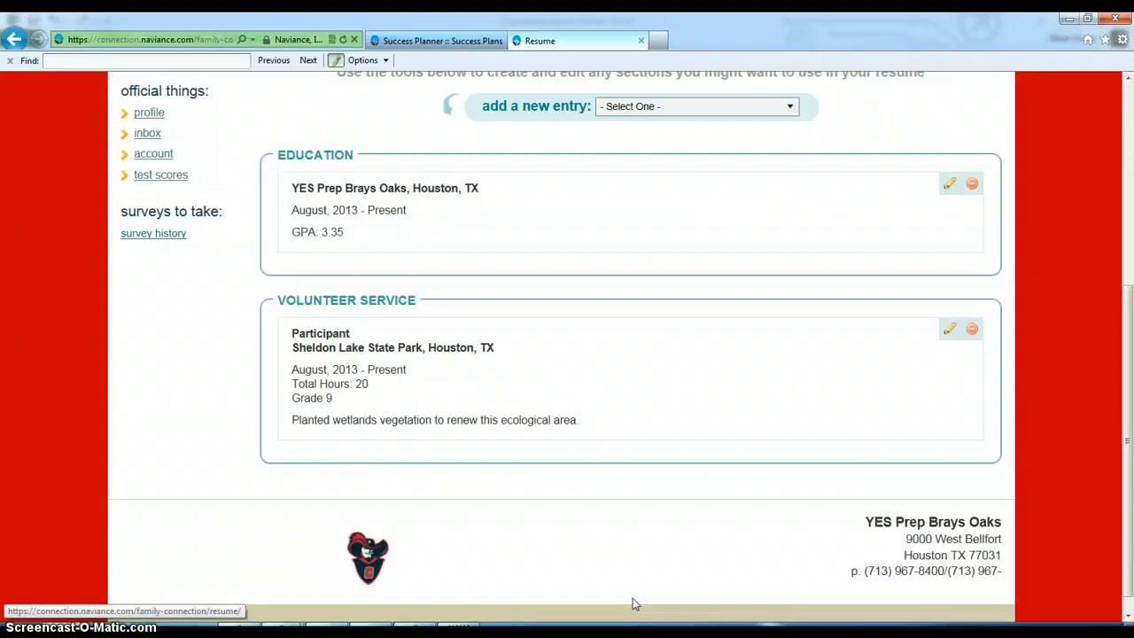
pyautogui.click(692, 107)
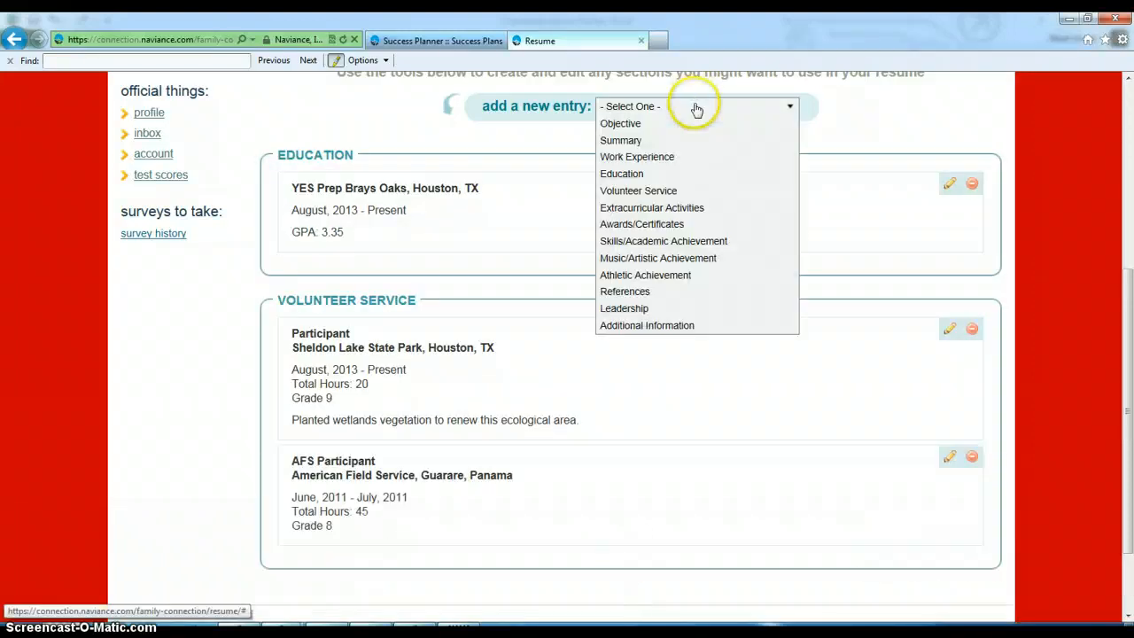
pyautogui.click(645, 210)
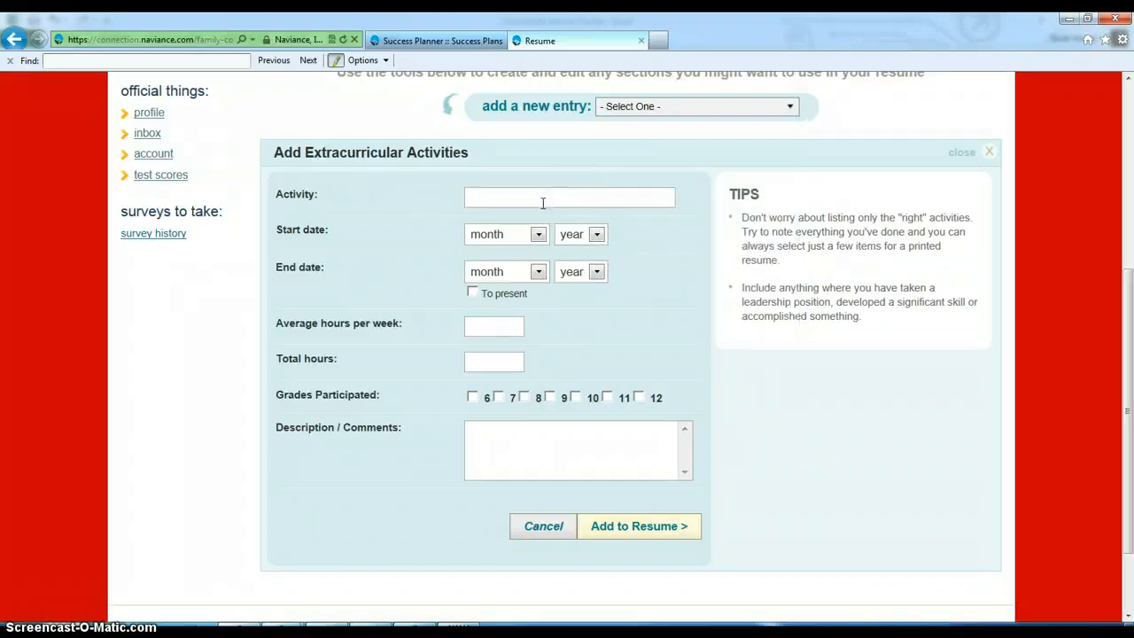
# - Enter Student Council starting May 2013, ongoing to present
pyautogui.write('Student Council')
pyautogui.click(538, 238)
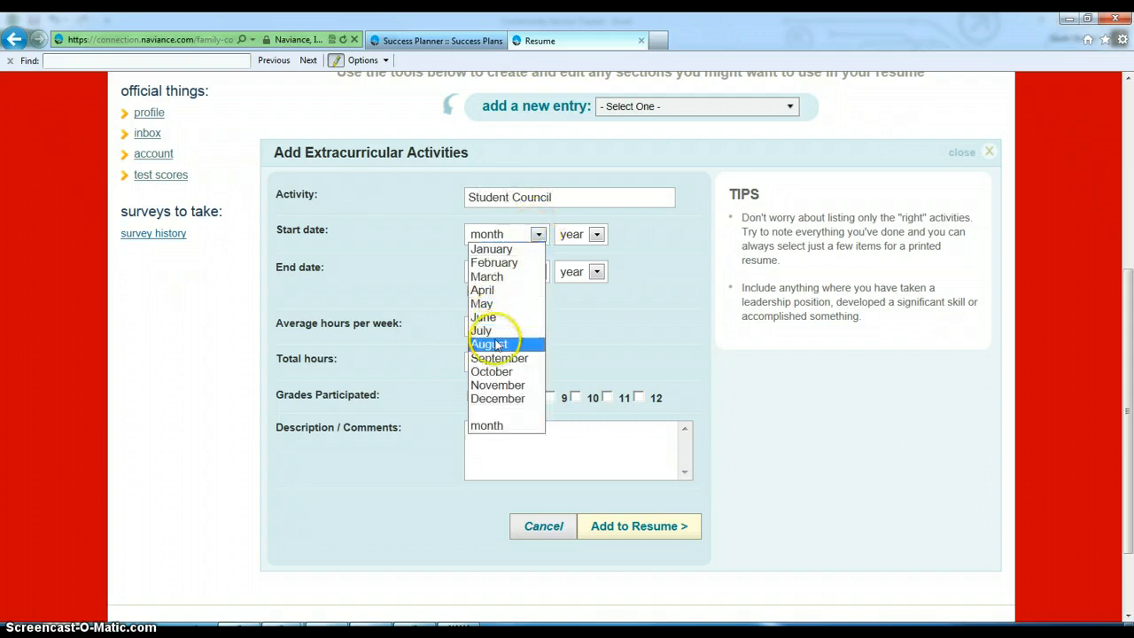
pyautogui.click(494, 303)
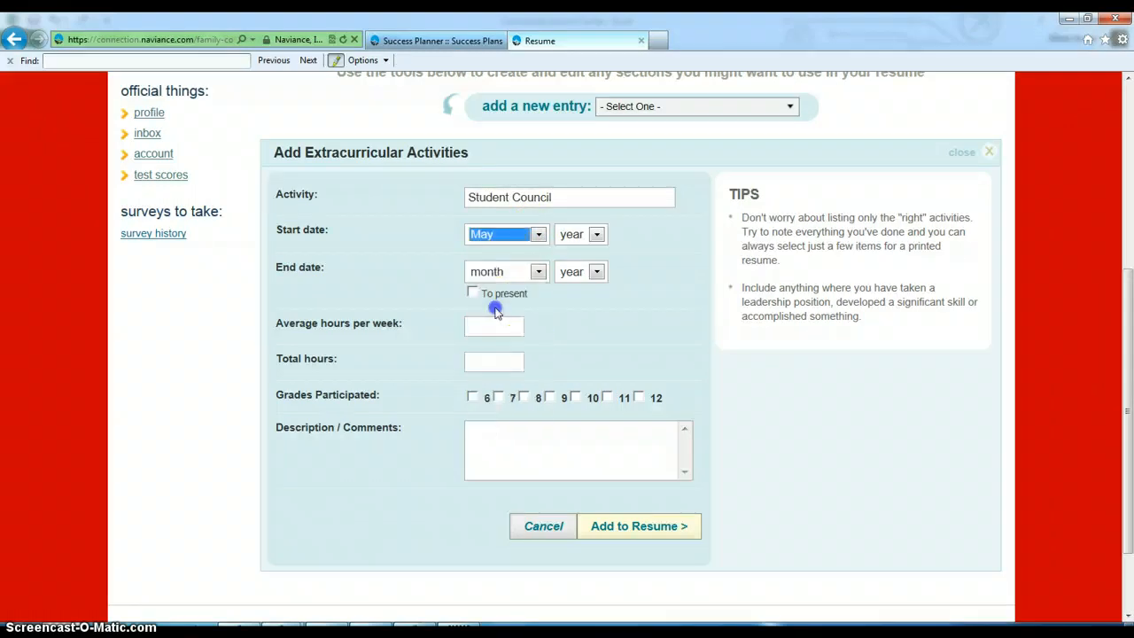
pyautogui.click(576, 236)
pyautogui.click(577, 559)
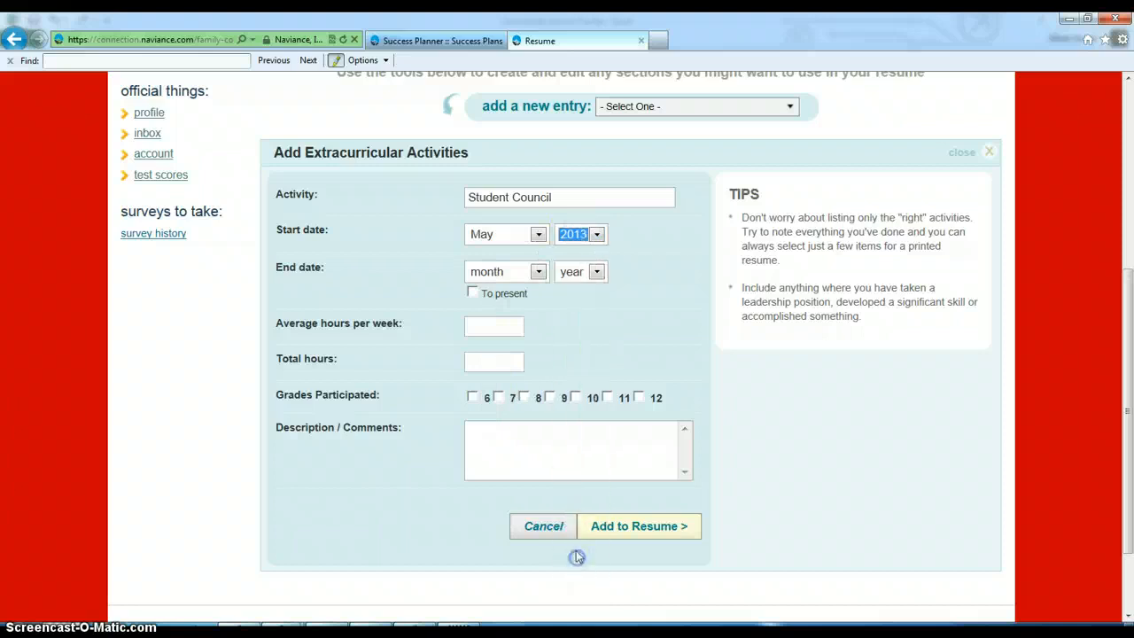
pyautogui.click(472, 292)
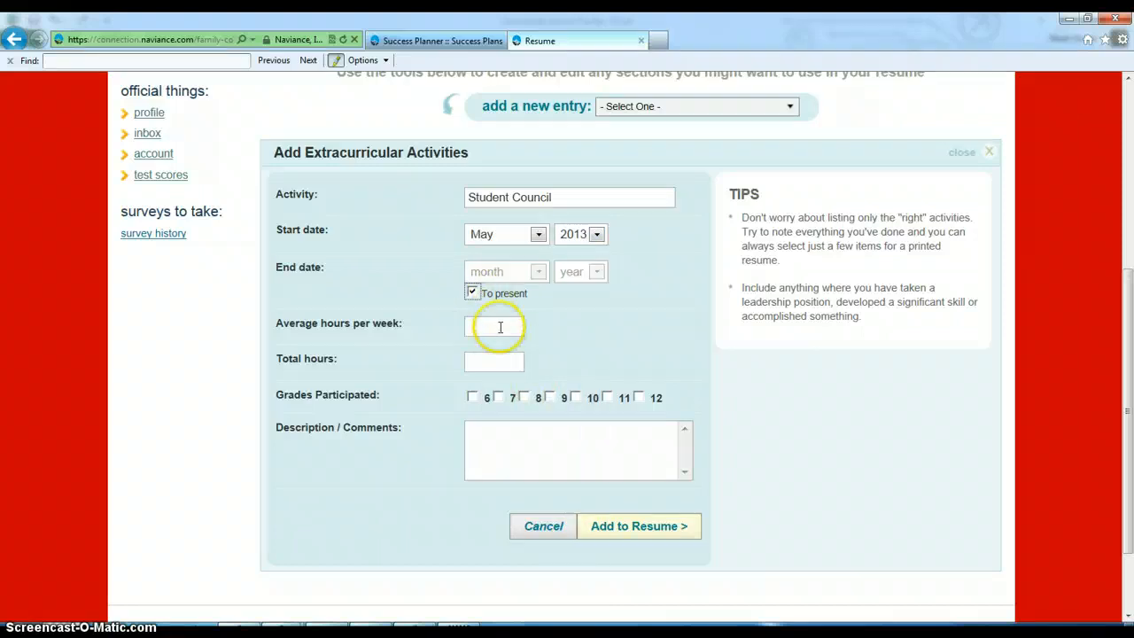
# - Log 3 hours weekly, grade 9, description 'President.', and save the entry
pyautogui.click(500, 327)
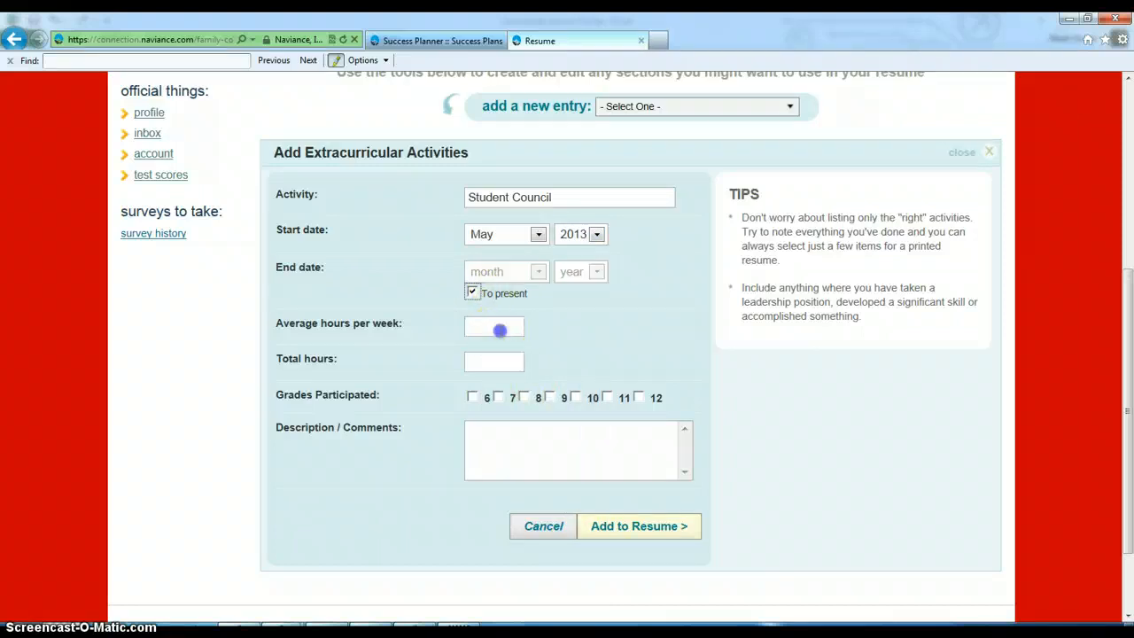
pyautogui.write('3')
pyautogui.click(533, 381)
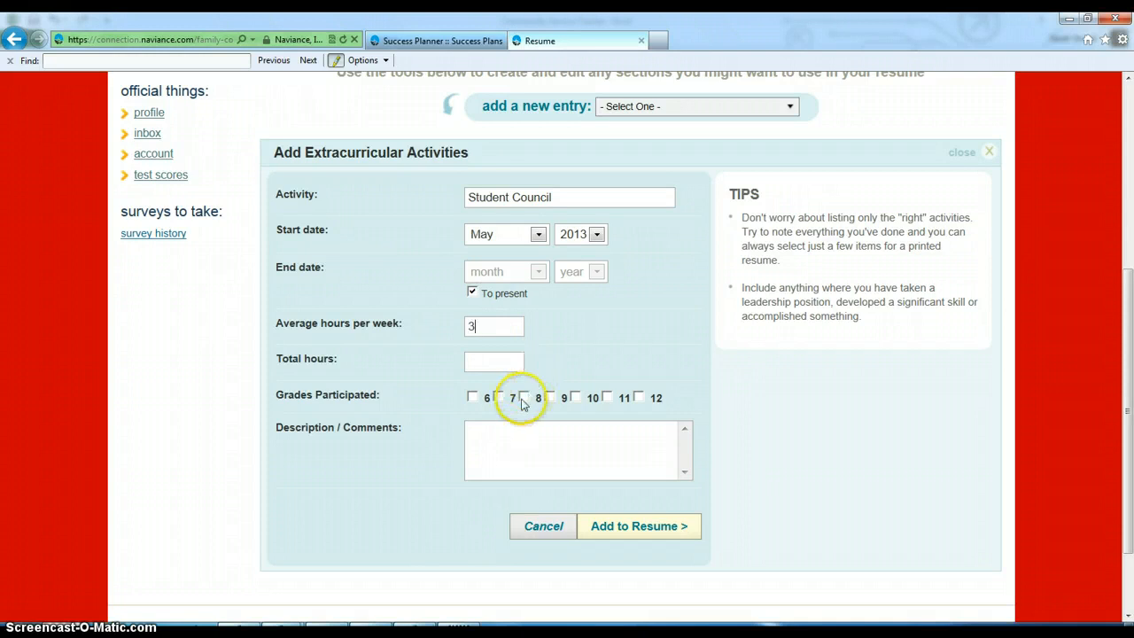
pyautogui.click(550, 397)
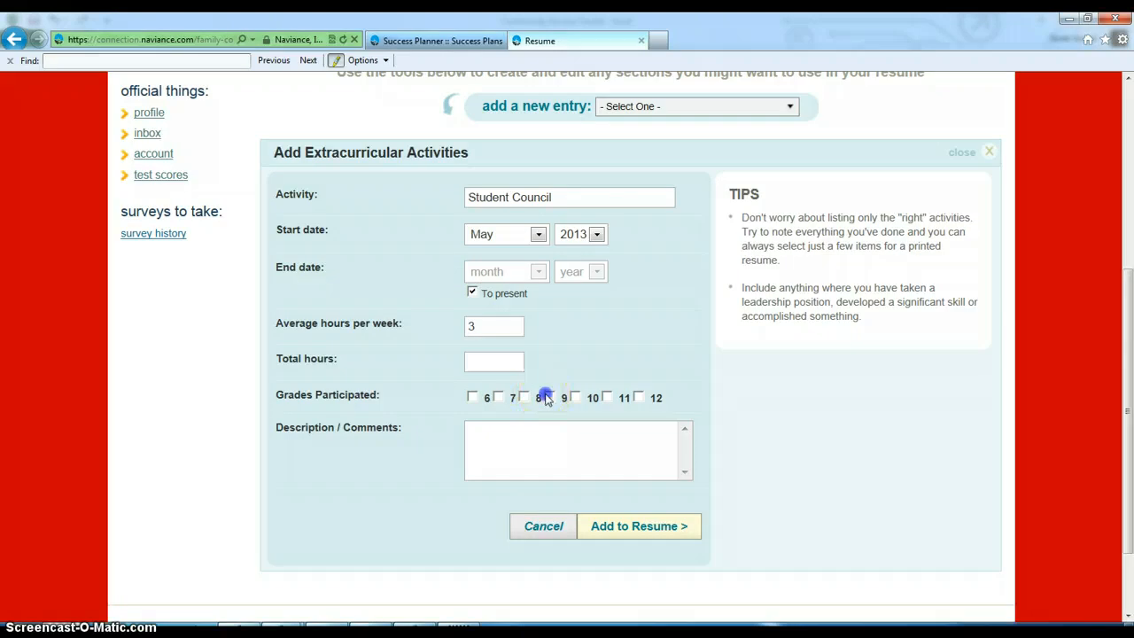
pyautogui.click(490, 427)
pyautogui.write('President')
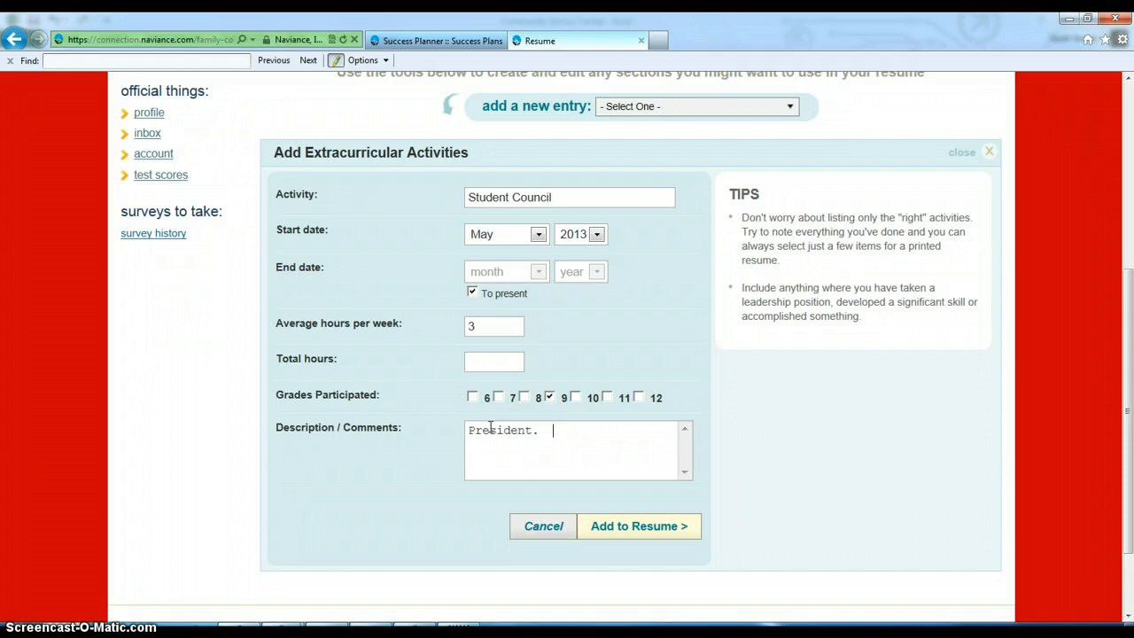
pyautogui.write('.')
pyautogui.click(631, 526)
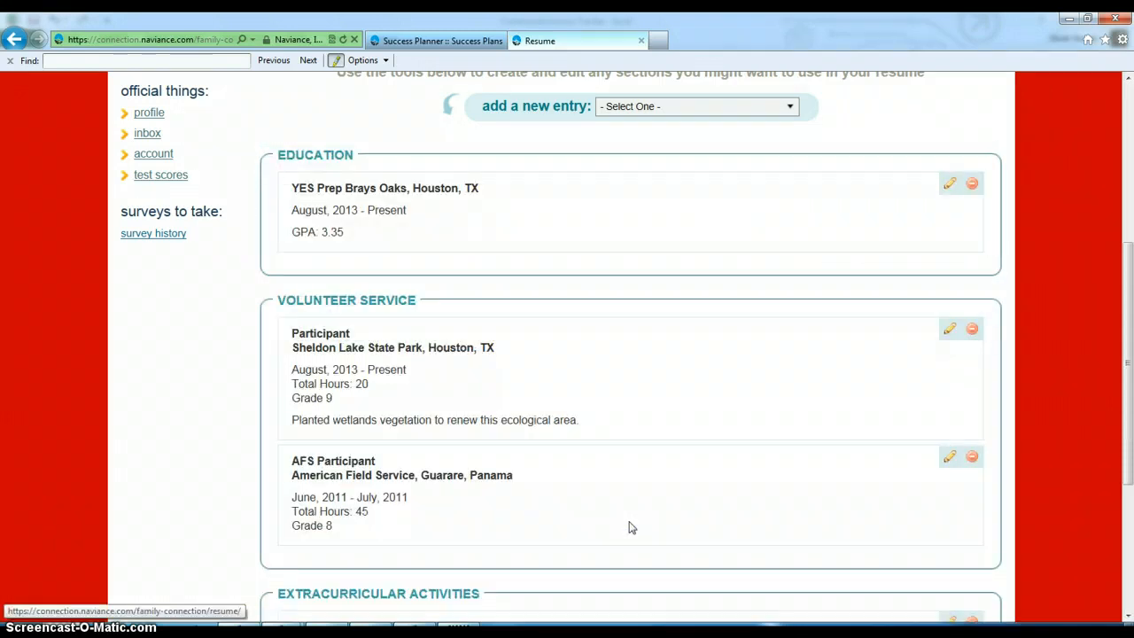
# - Start a new Awards/Certificates entry titled 'Cavalier of the 6 Weeks Award'
pyautogui.scroll(2, 630, 526)
pyautogui.click(658, 172)
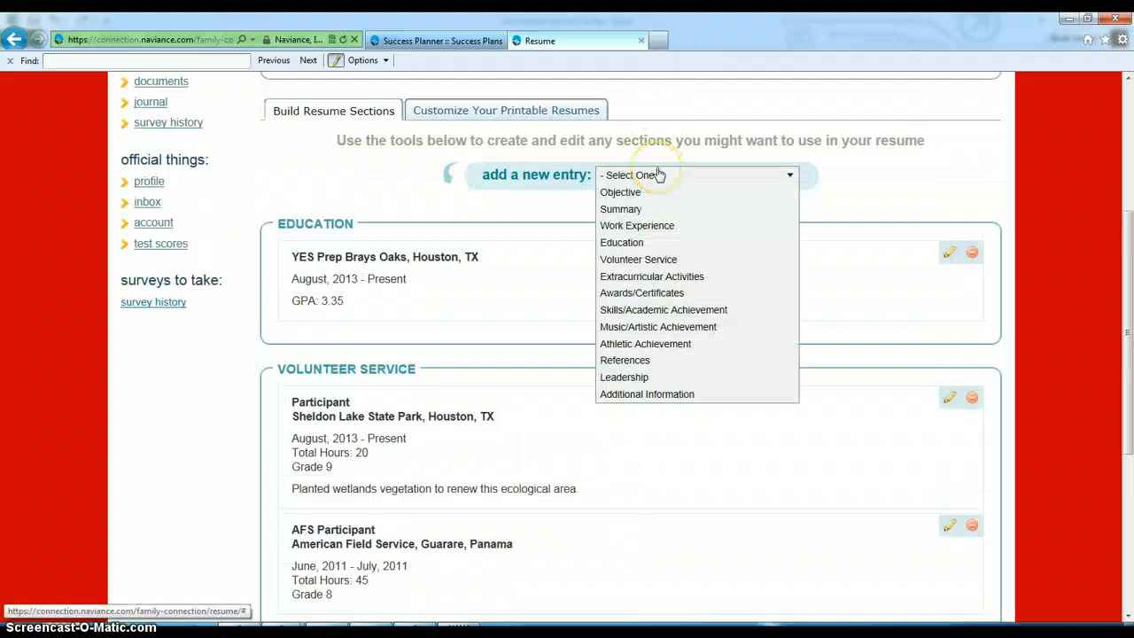
pyautogui.click(645, 293)
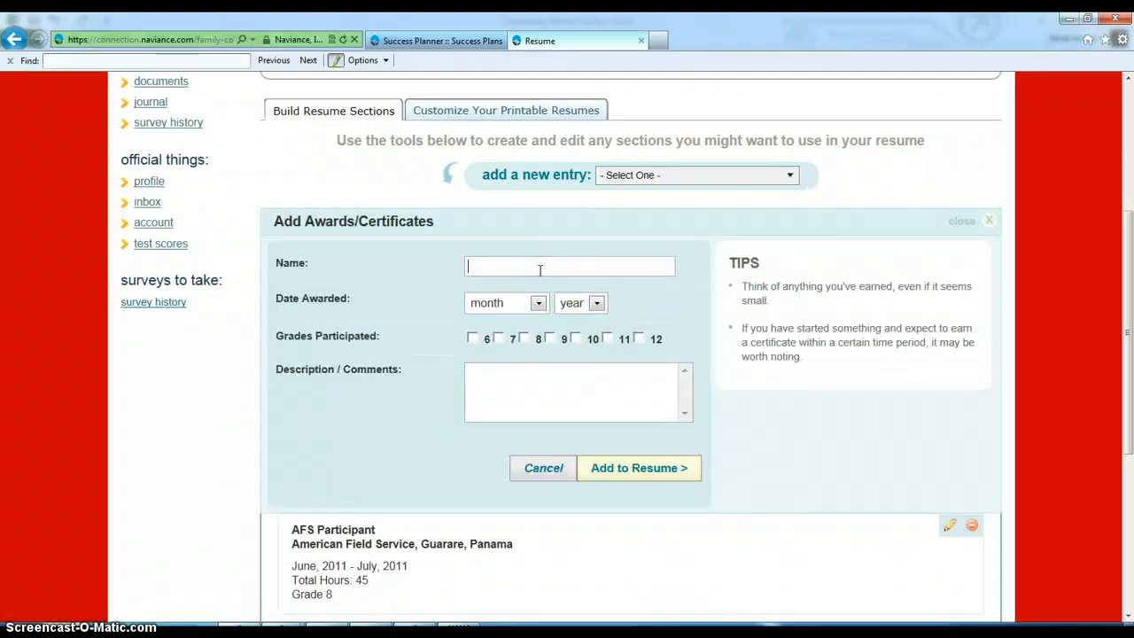
pyautogui.write('Cavalier of the ')
pyautogui.write('56')
pyautogui.write('Weeks ')
pyautogui.write('Award')
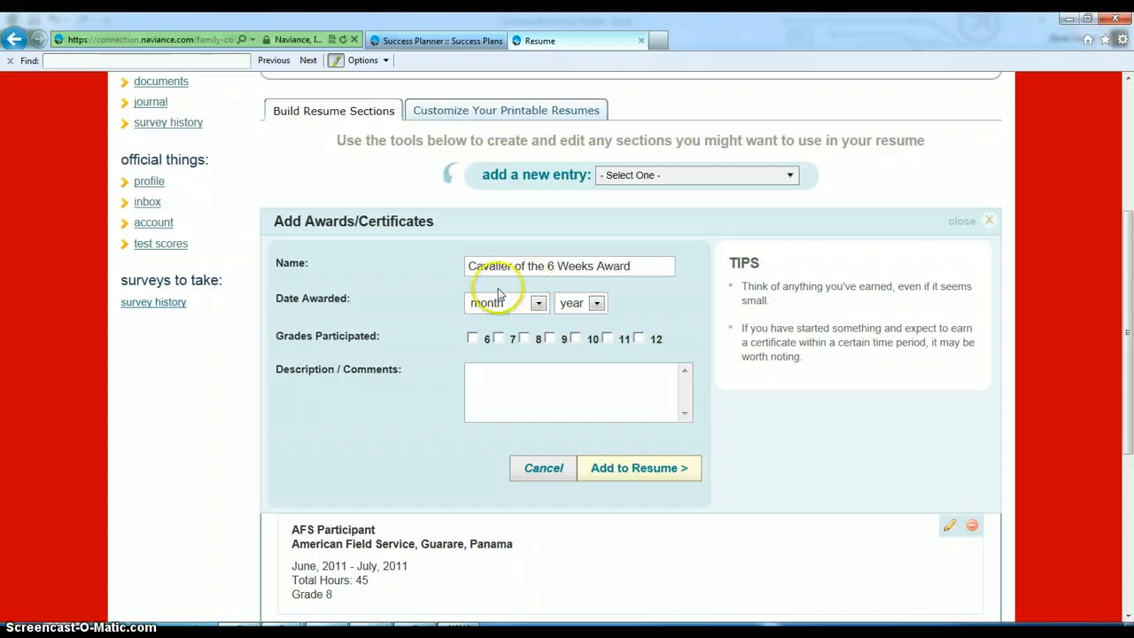
# - Set the award date to September 2013
pyautogui.click(538, 304)
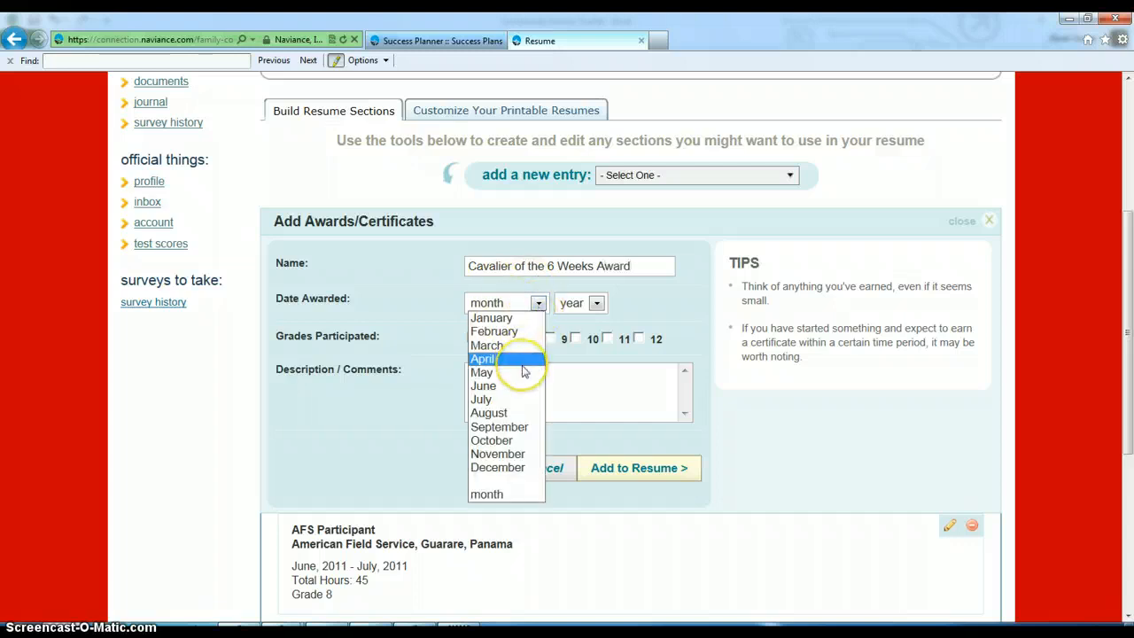
pyautogui.click(500, 427)
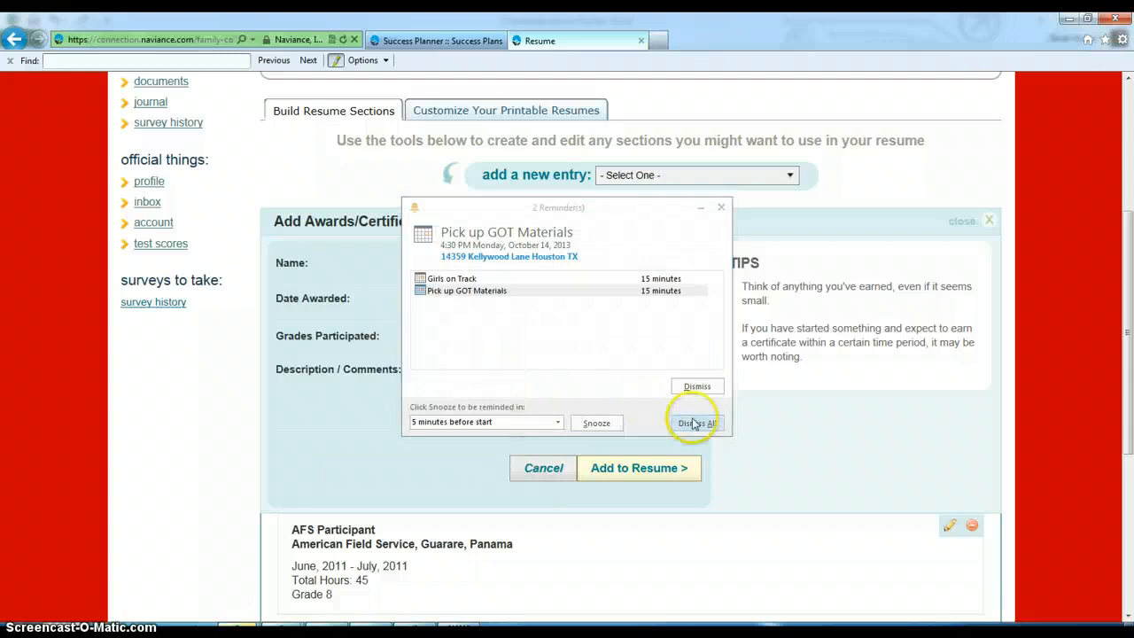
pyautogui.click(696, 424)
pyautogui.click(578, 303)
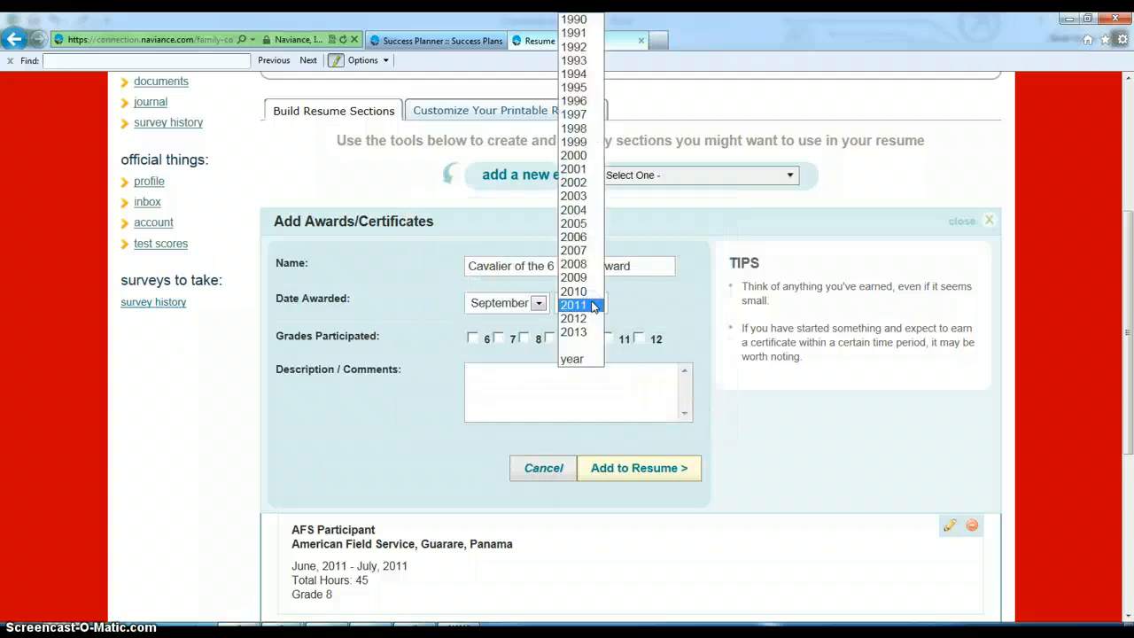
pyautogui.click(591, 319)
pyautogui.scroll(-1, 588, 325)
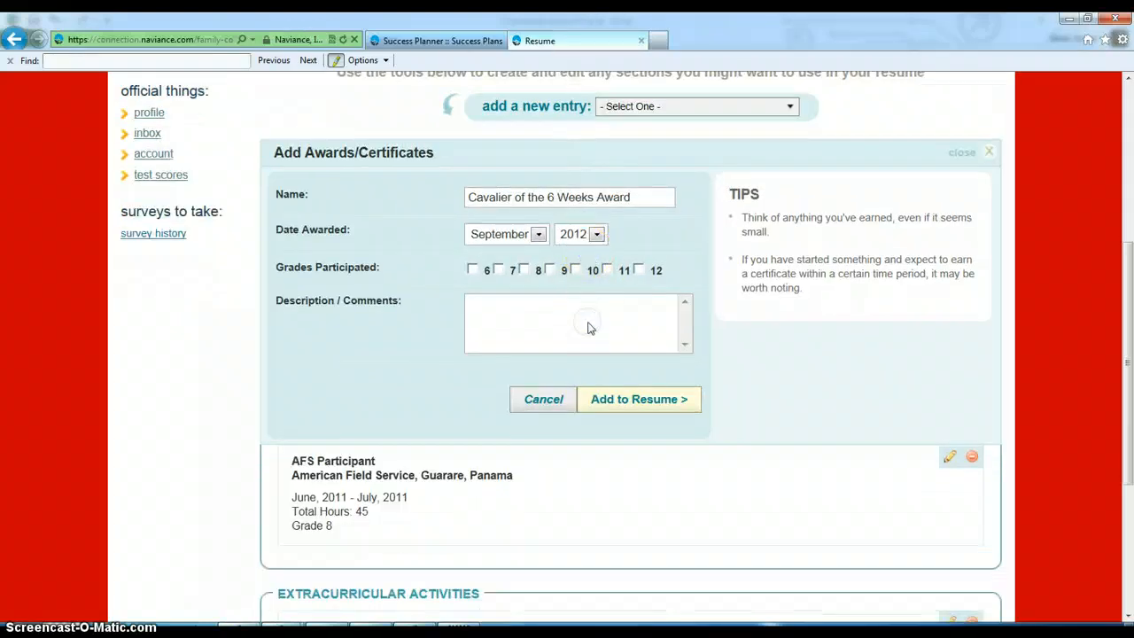
pyautogui.click(587, 236)
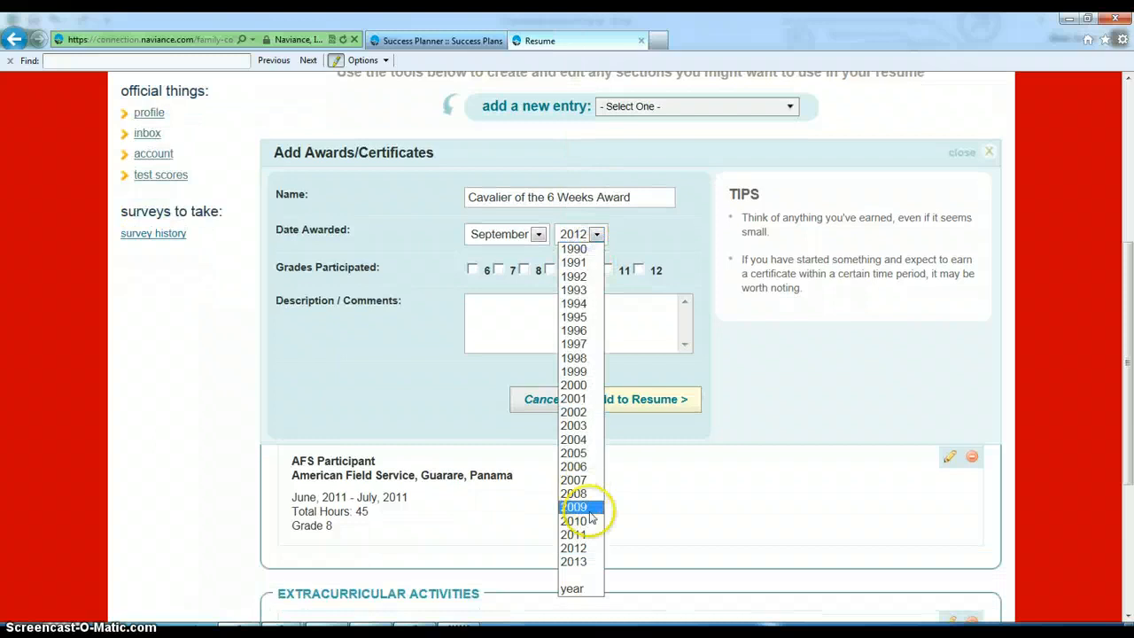
pyautogui.click(571, 562)
# - Mark it grade 9, describe it as 'Demonstrating the core values of YPBO. Voted on by peers', and add it
pyautogui.click(549, 270)
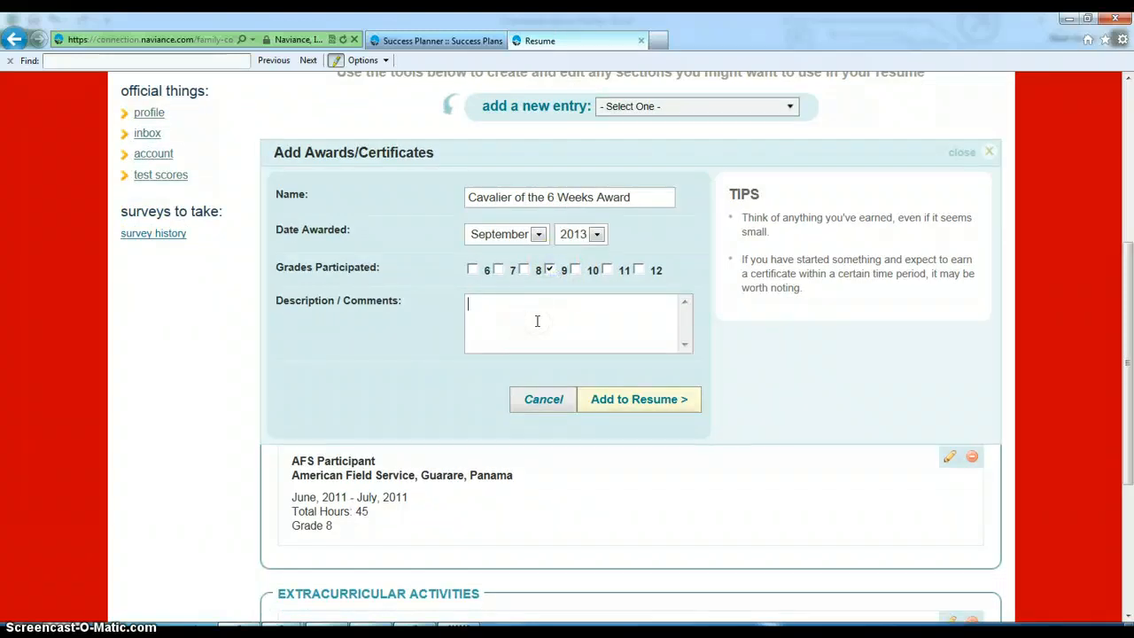
pyautogui.write('Demonstrating the core value')
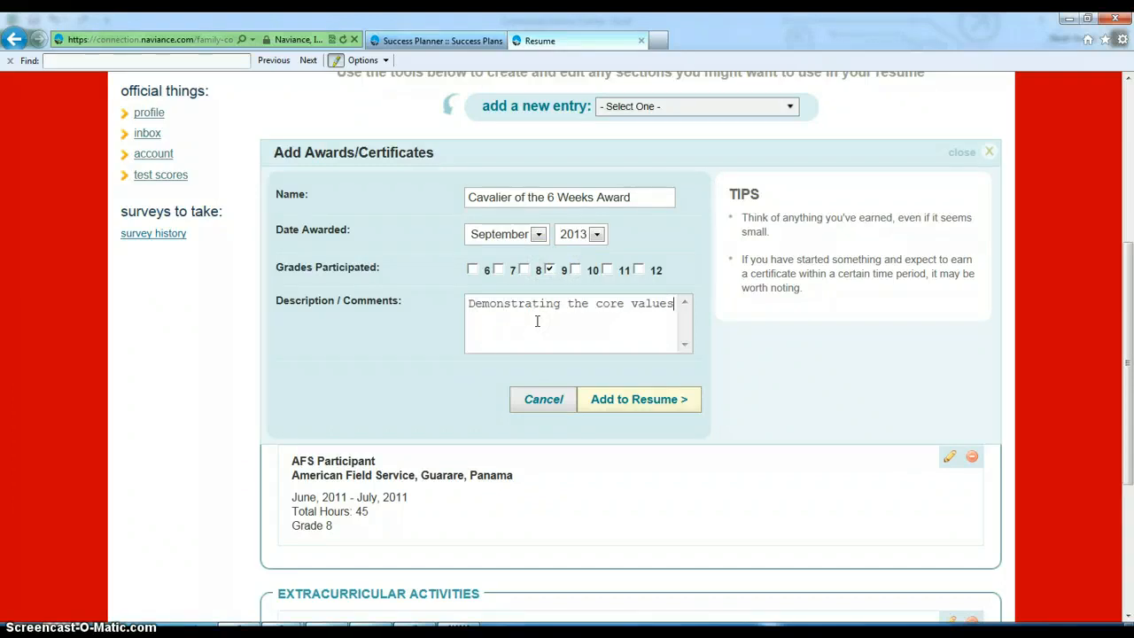
pyautogui.write('s of YPBO.  Voted on by ')
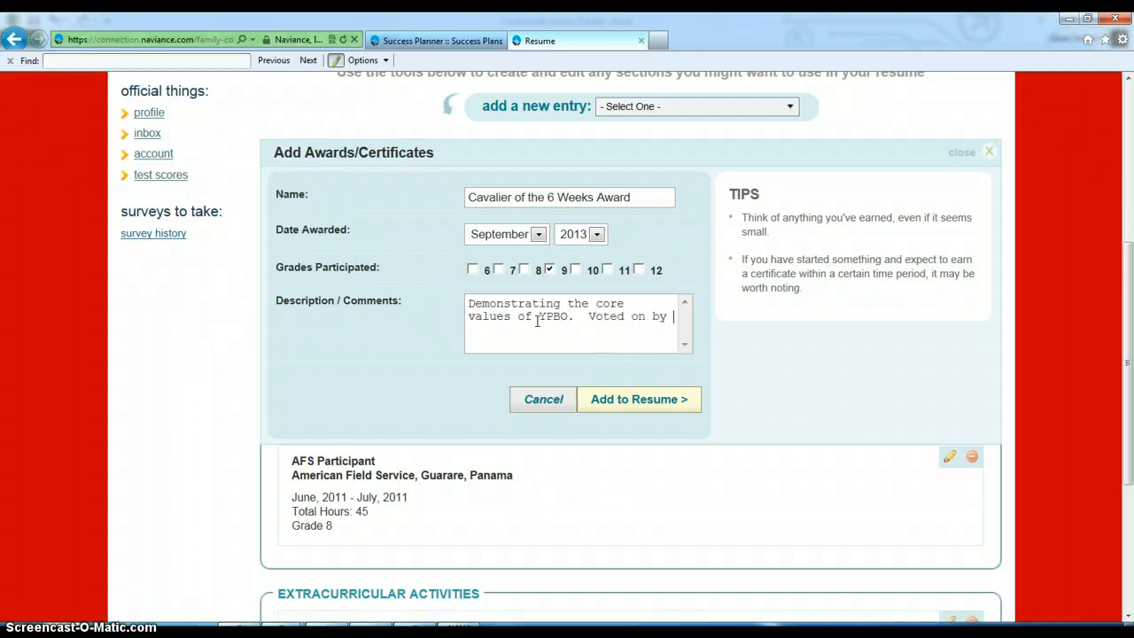
pyautogui.write('peers.')
pyautogui.click(633, 400)
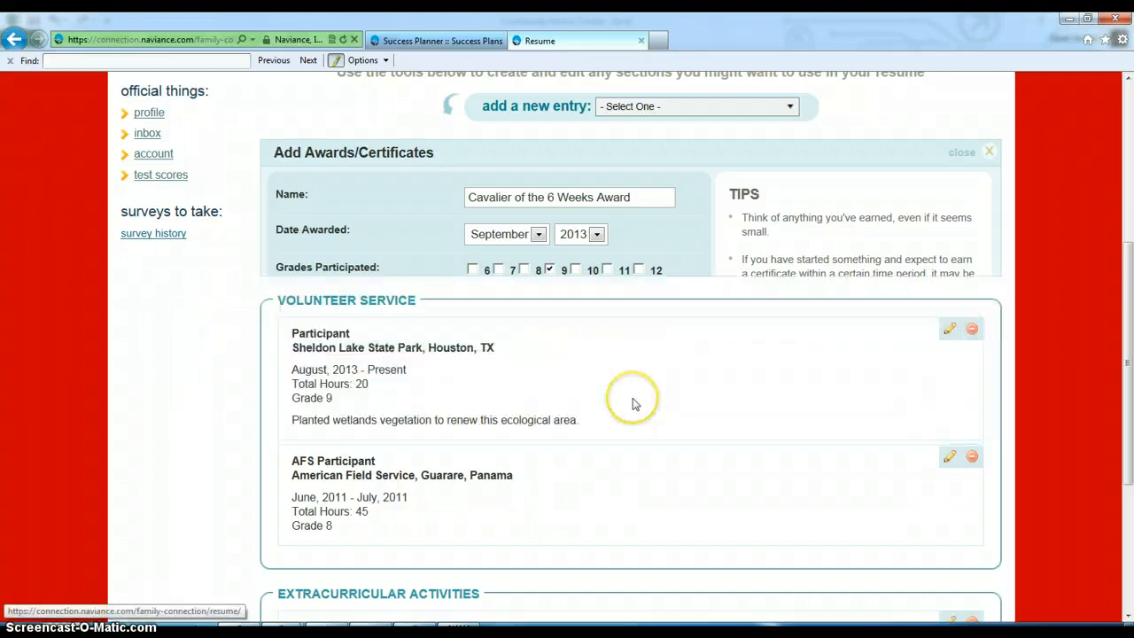
# - Review the four resume sections, including the new award, then go to Customize Your Printable Resumes
pyautogui.scroll(-5, 633, 404)
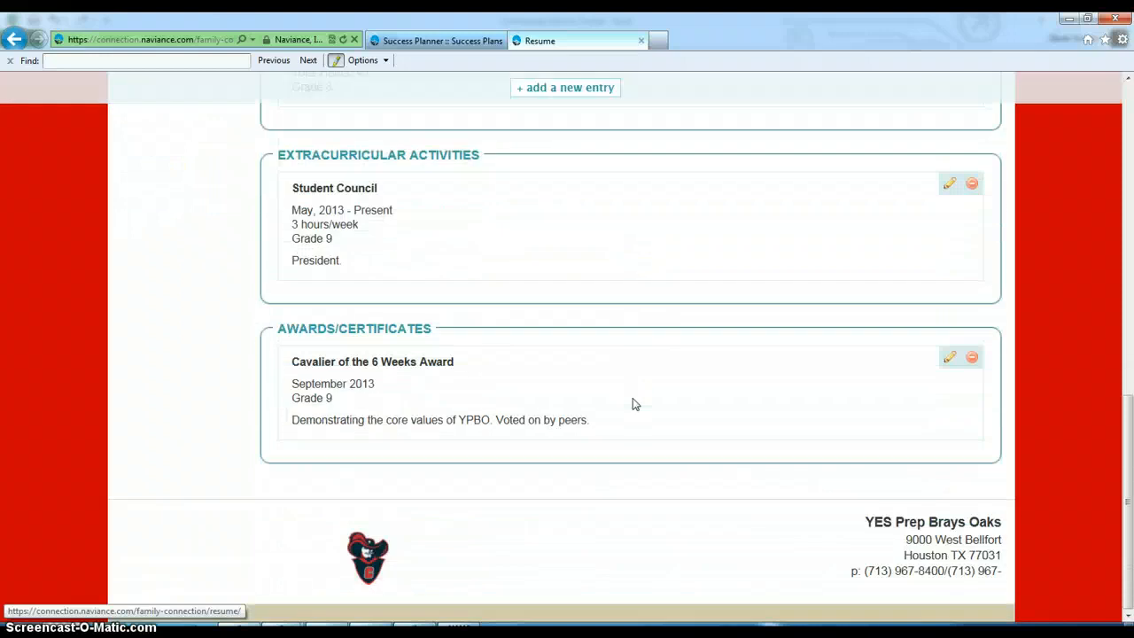
pyautogui.scroll(6, 633, 404)
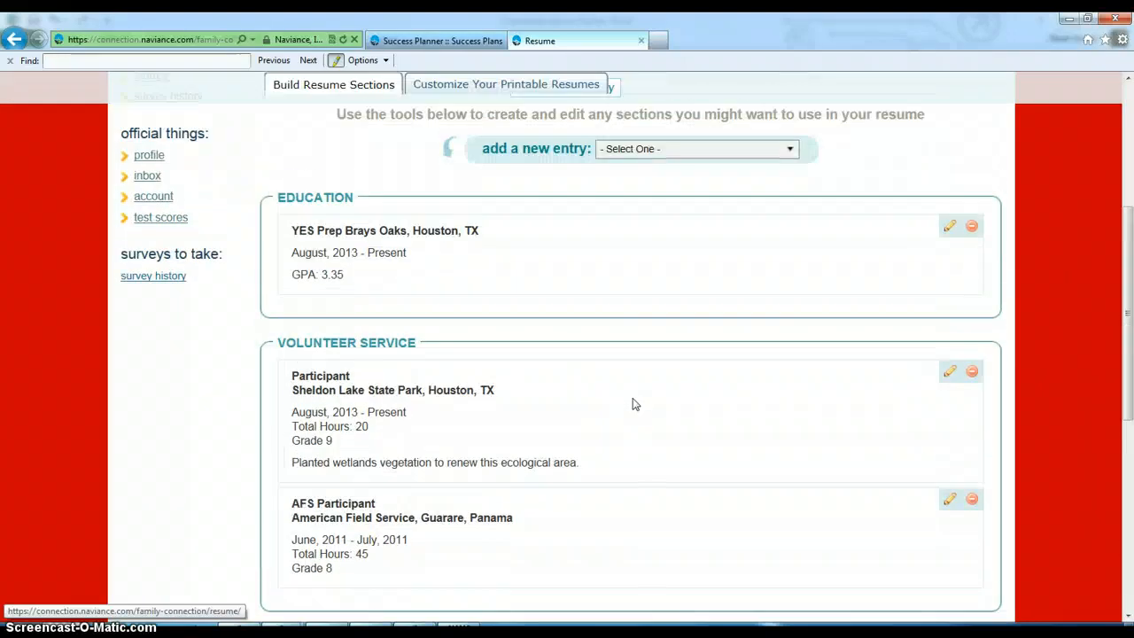
pyautogui.scroll(1, 633, 404)
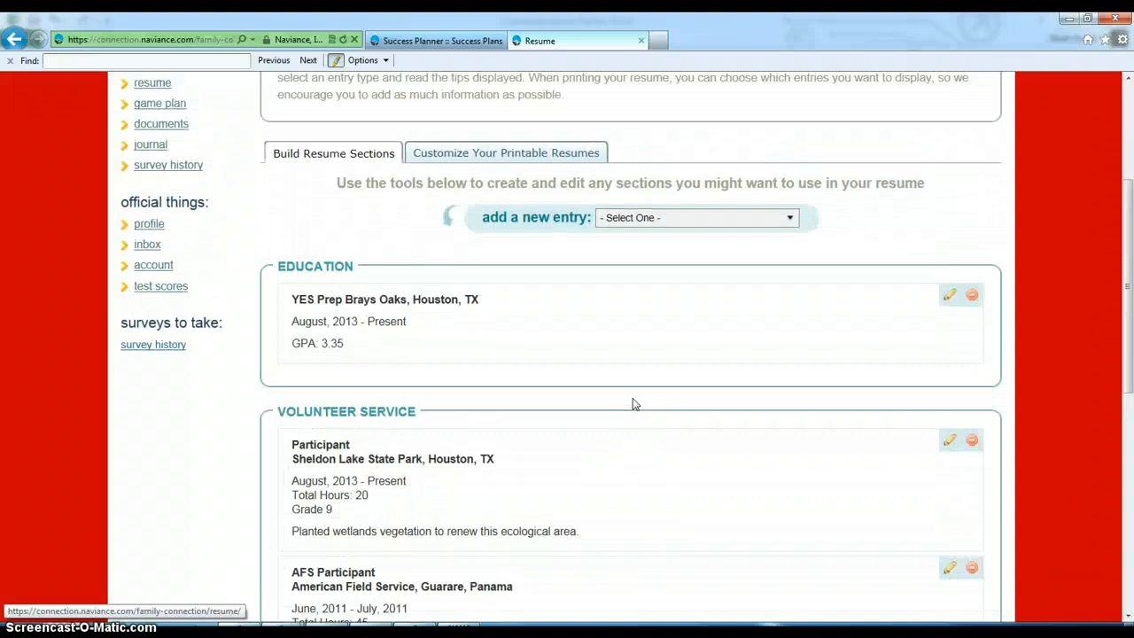
pyautogui.scroll(1, 633, 399)
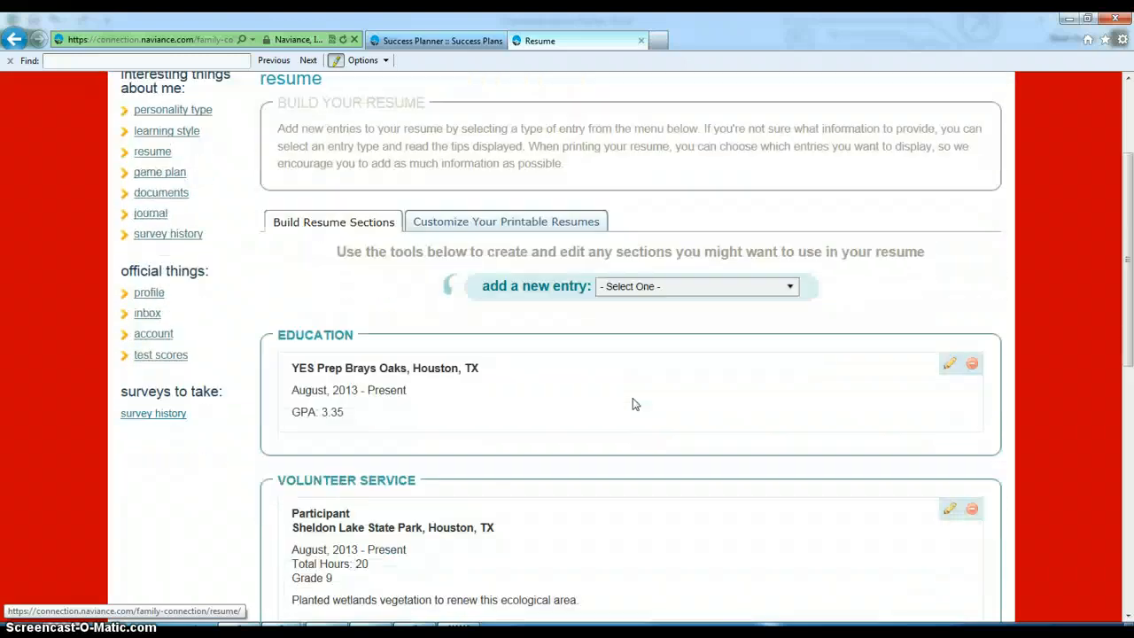
pyautogui.scroll(-2, 633, 404)
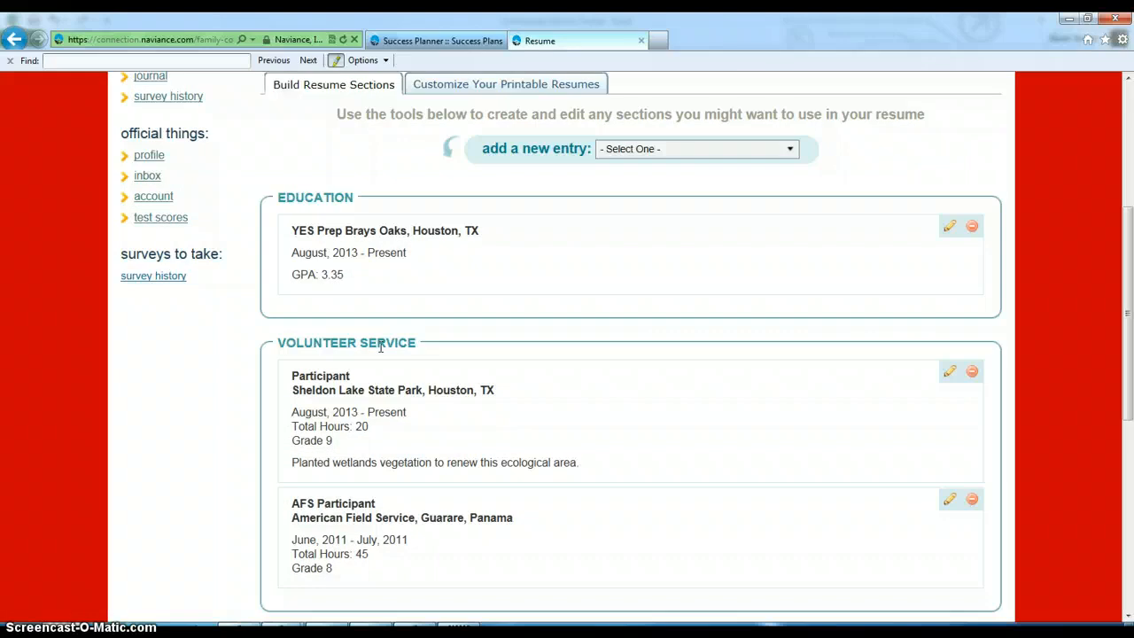
pyautogui.scroll(-4, 381, 346)
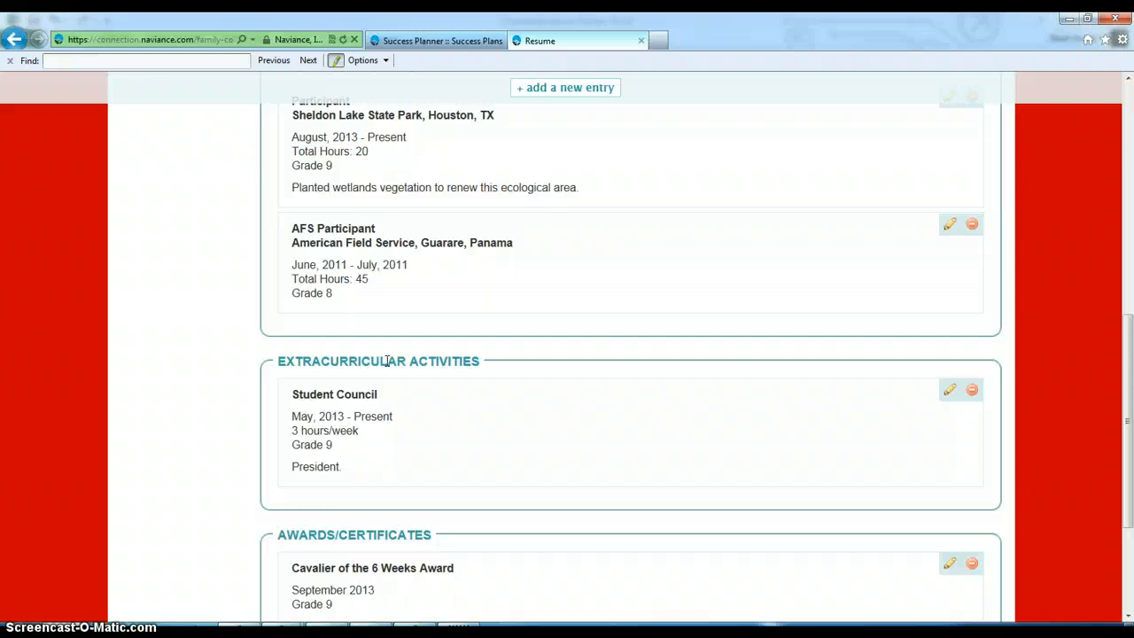
pyautogui.scroll(-3, 387, 361)
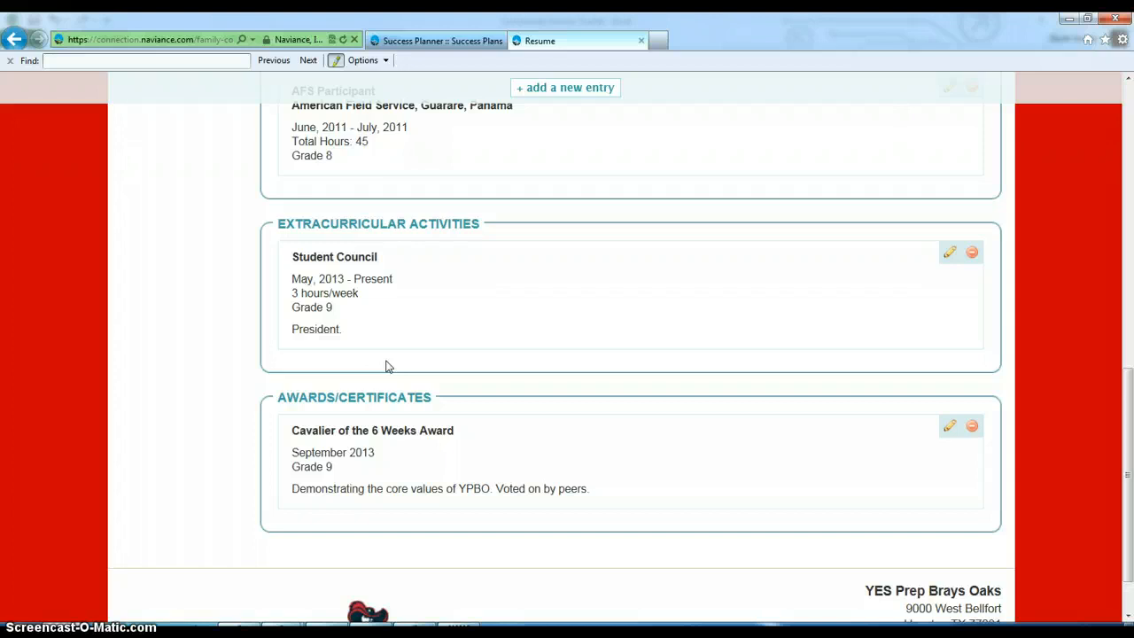
pyautogui.scroll(-1, 388, 367)
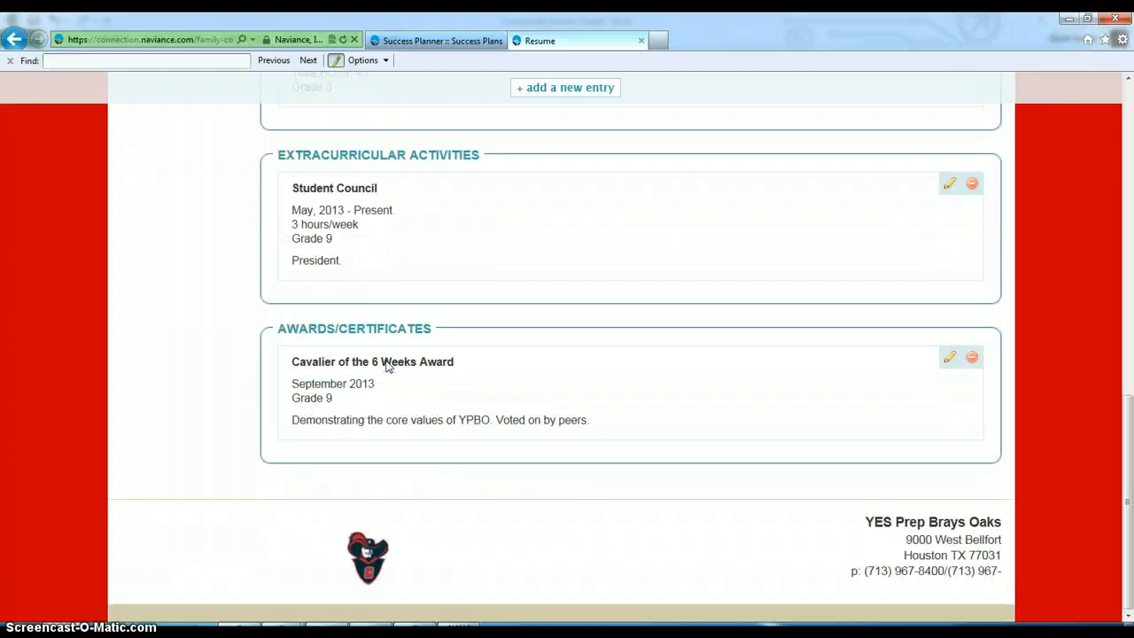
pyautogui.scroll(1, 387, 365)
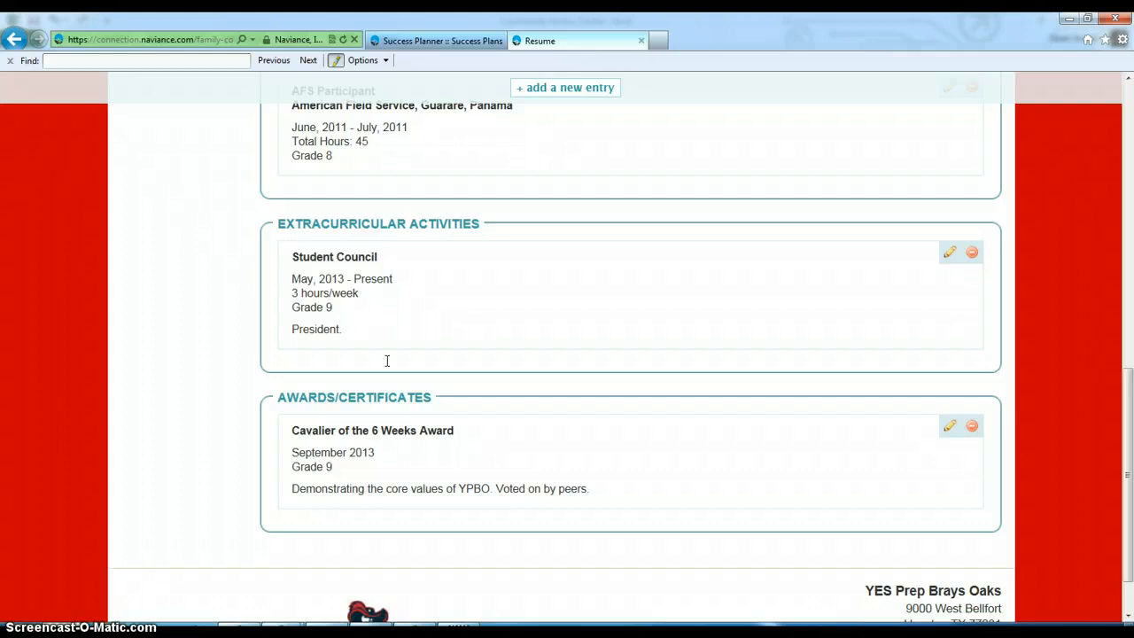
pyautogui.scroll(1, 387, 360)
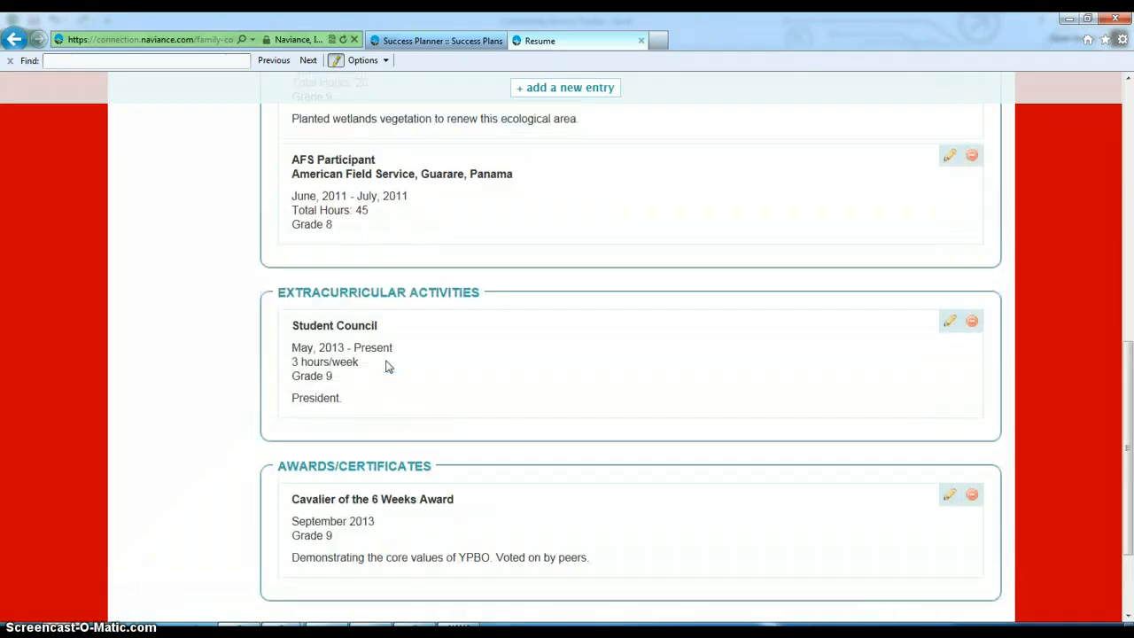
pyautogui.scroll(1, 387, 367)
pyautogui.scroll(6, 388, 365)
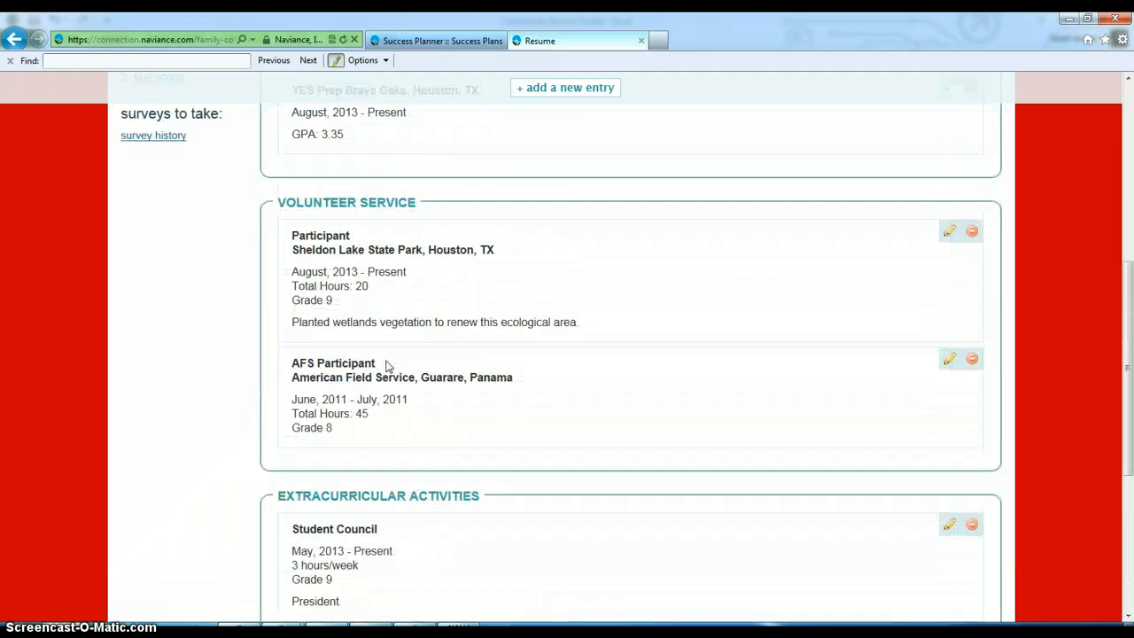
pyautogui.scroll(-1, 387, 366)
pyautogui.scroll(-2, 387, 366)
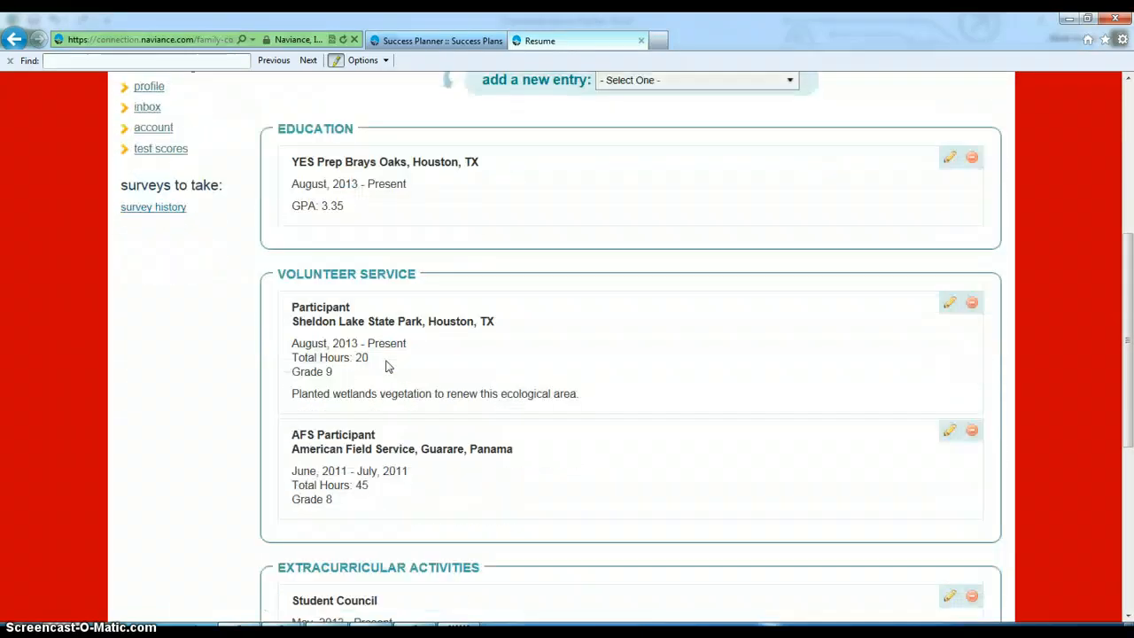
pyautogui.scroll(3, 387, 366)
pyautogui.click(467, 221)
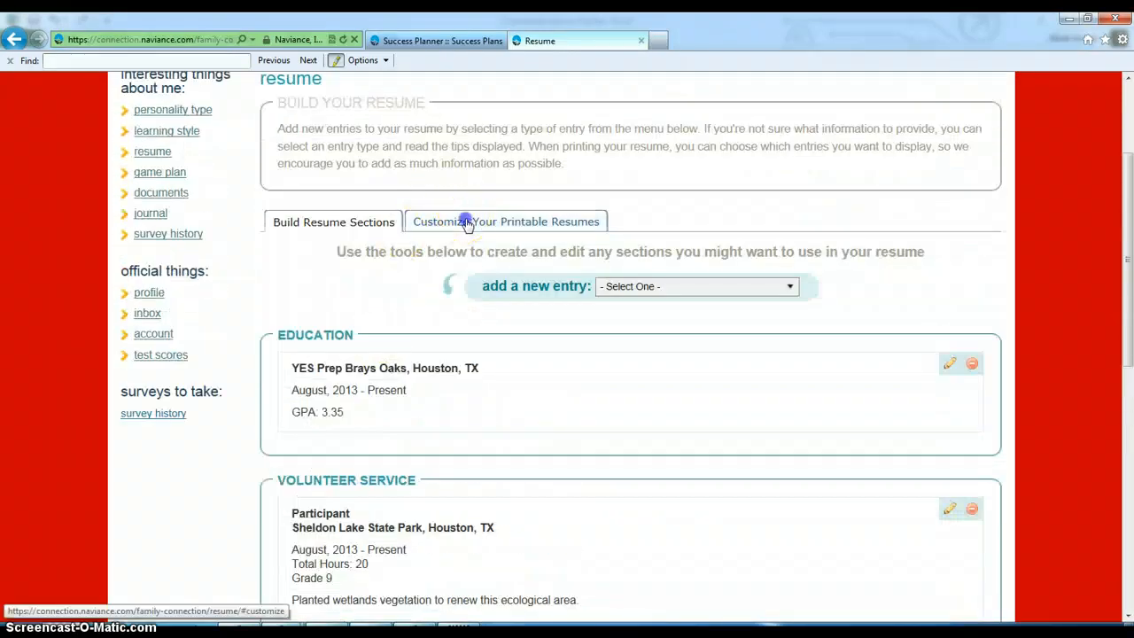
# - Create a new Style 1 print format and review its four listed resume sections
pyautogui.click(394, 347)
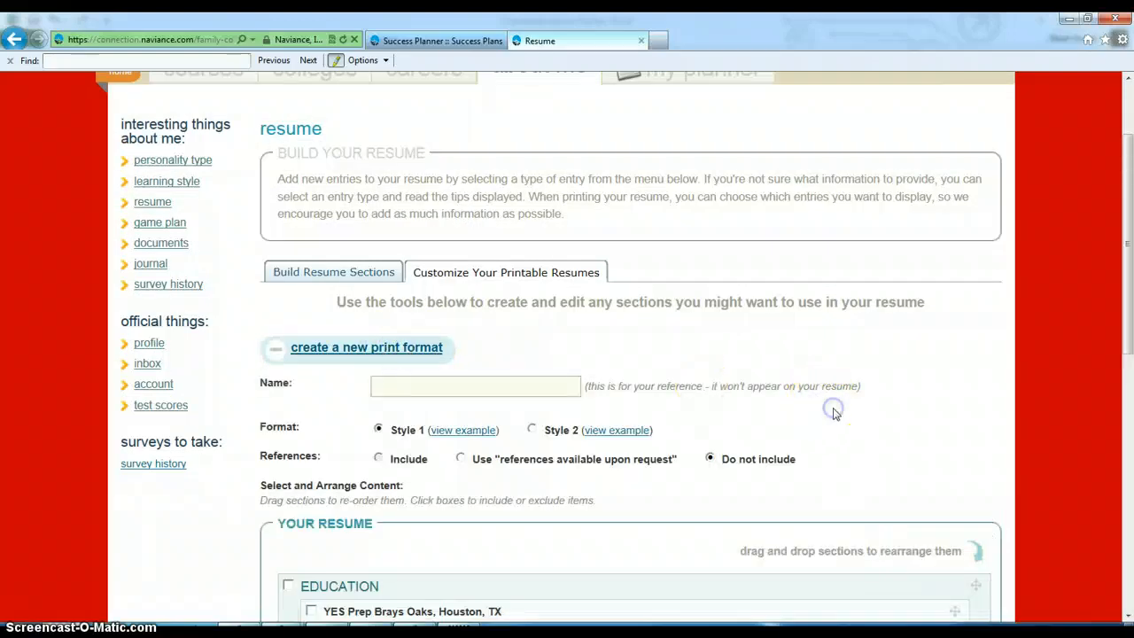
pyautogui.scroll(-4, 833, 414)
pyautogui.scroll(-3, 833, 413)
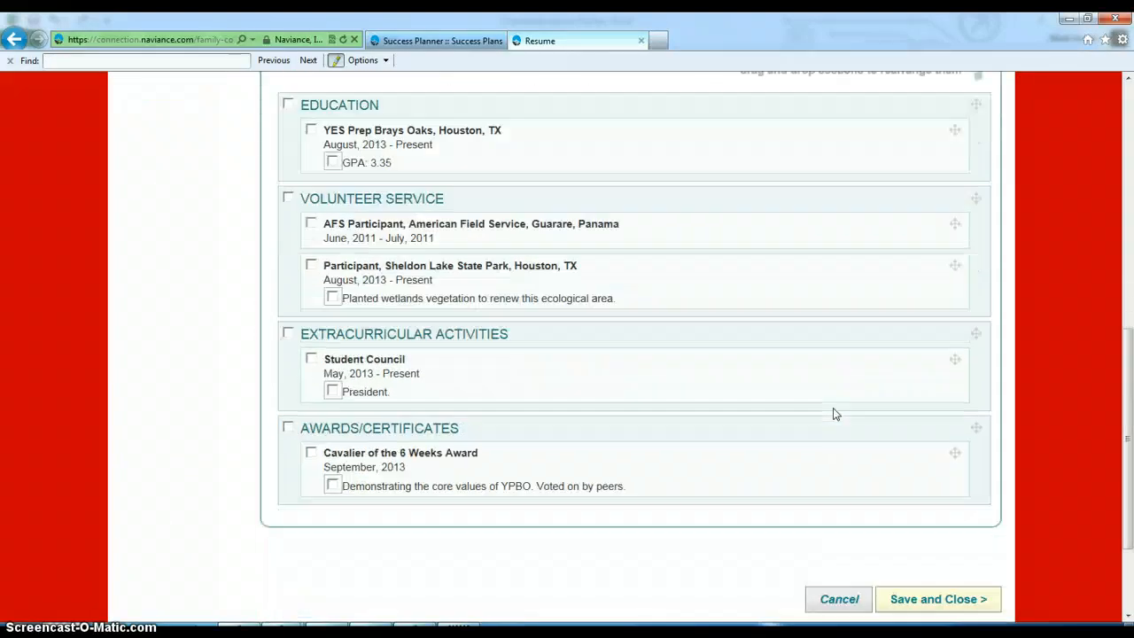
pyautogui.scroll(3, 833, 414)
pyautogui.scroll(3, 833, 414)
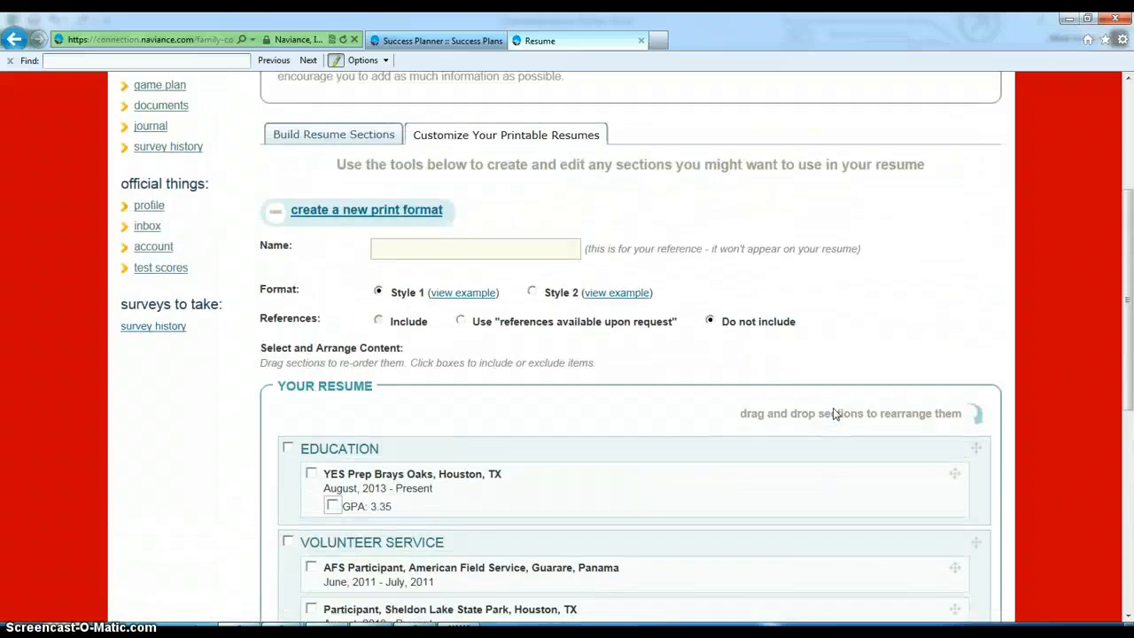
pyautogui.scroll(3, 833, 413)
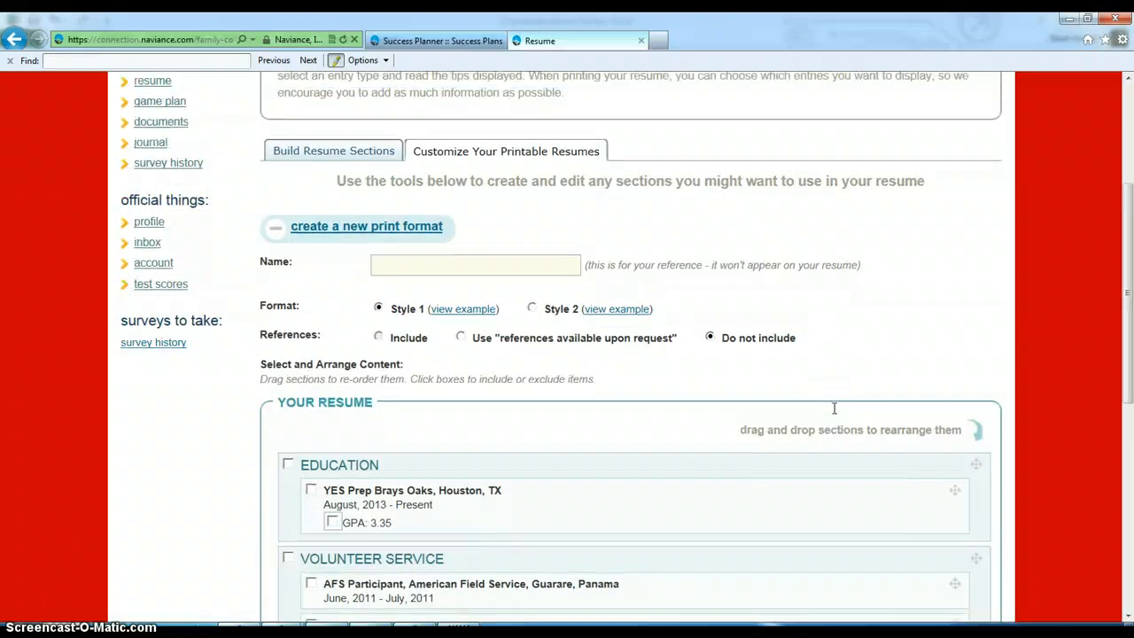
pyautogui.scroll(-8, 833, 414)
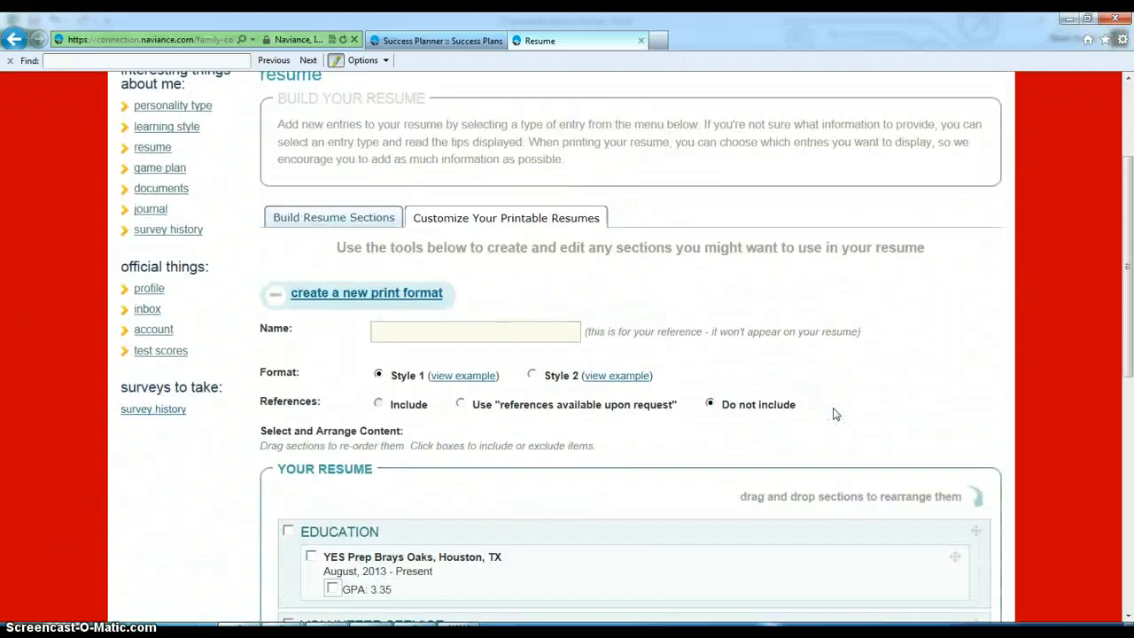
pyautogui.scroll(1, 833, 414)
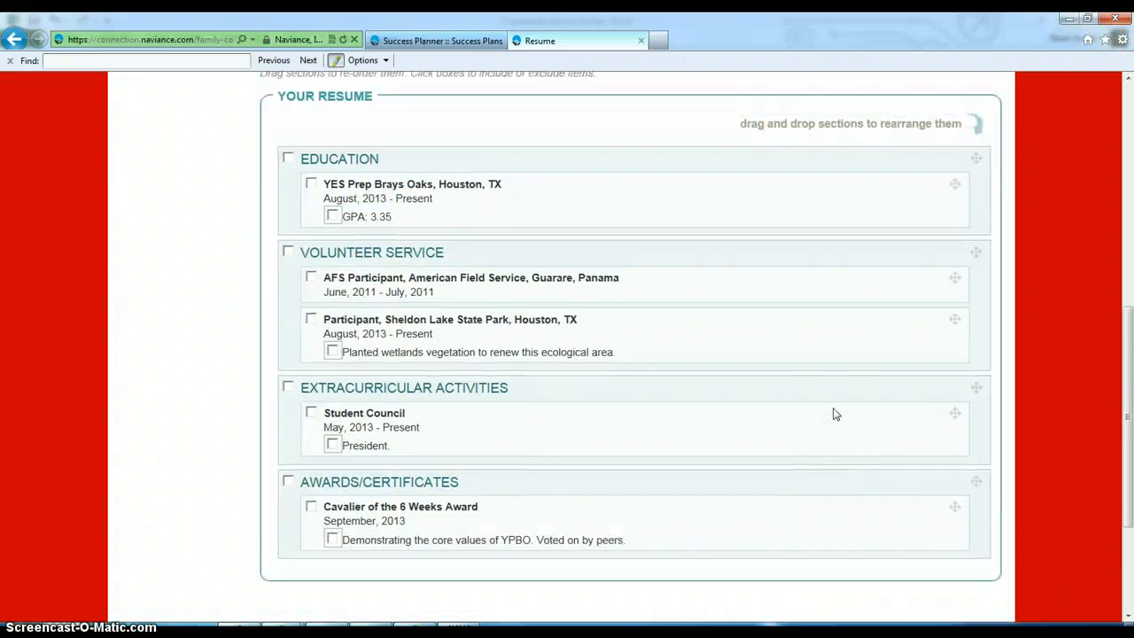